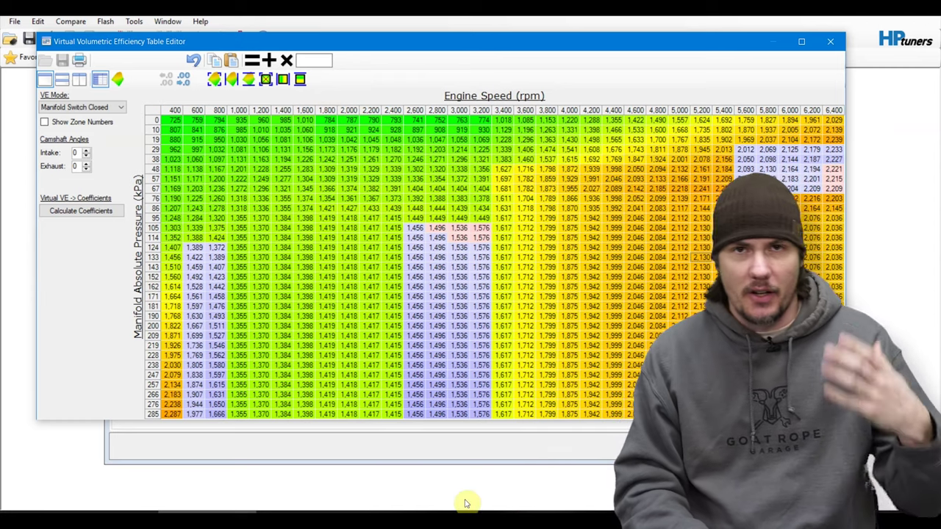
pyautogui.click(438, 513)
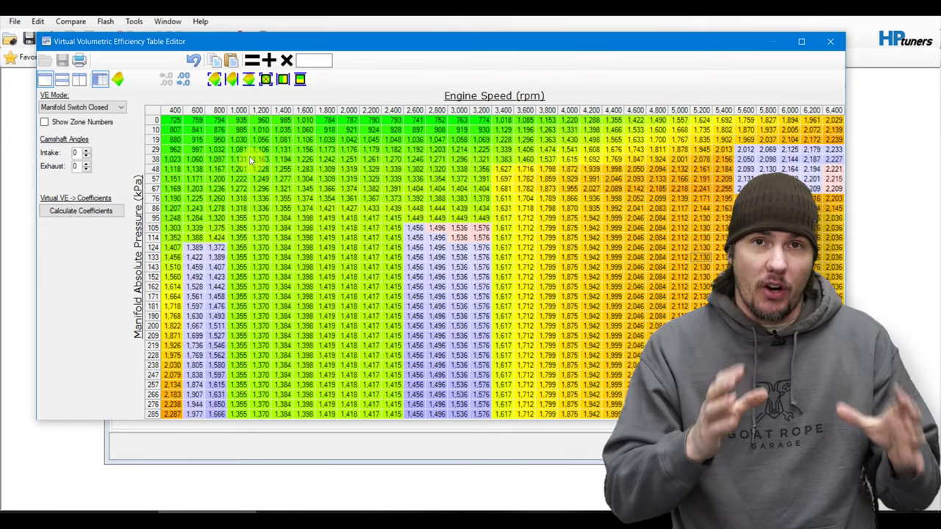
pyautogui.rightClick(154, 108)
pyautogui.moveTo(231, 234)
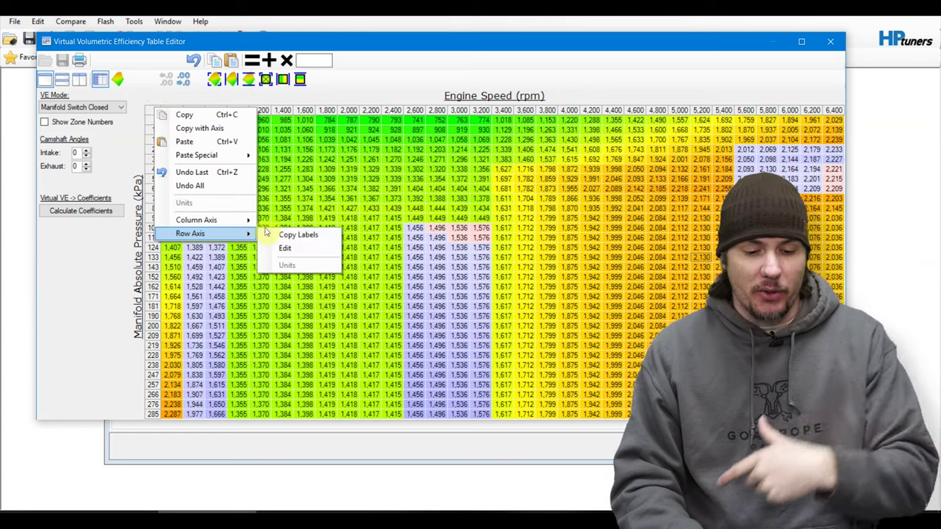
pyautogui.click(305, 254)
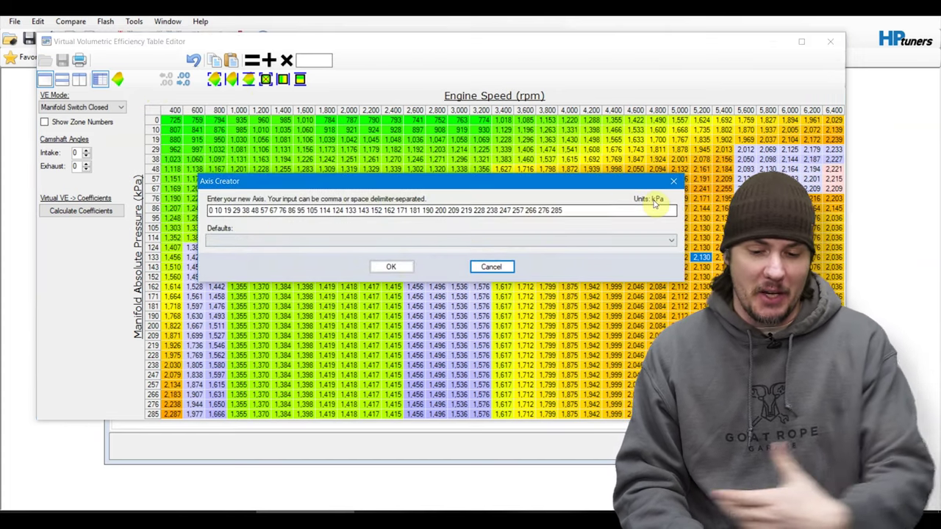
pyautogui.click(676, 184)
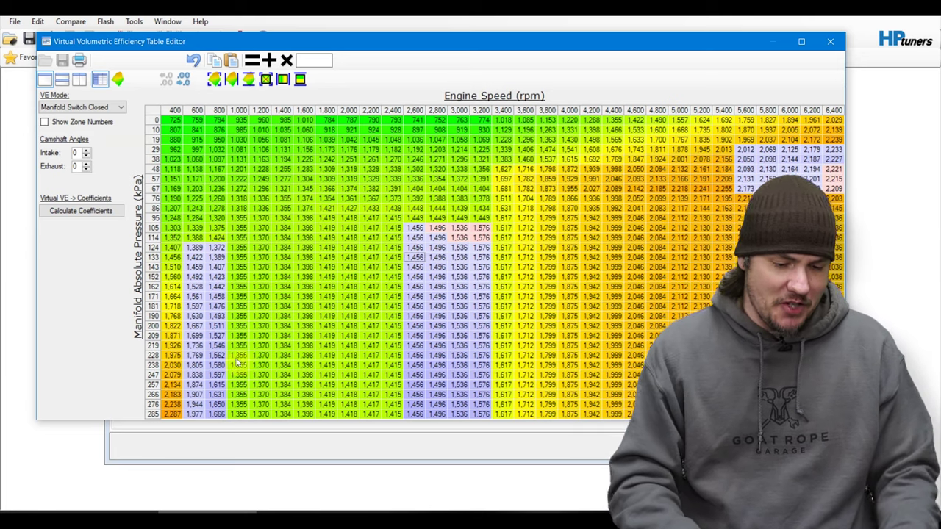
# Step: Copy the 600 rpm values for 124–285 kPa into the same cells of the 400 rpm column
pyautogui.moveTo(193, 248); pyautogui.dragTo(205, 427)
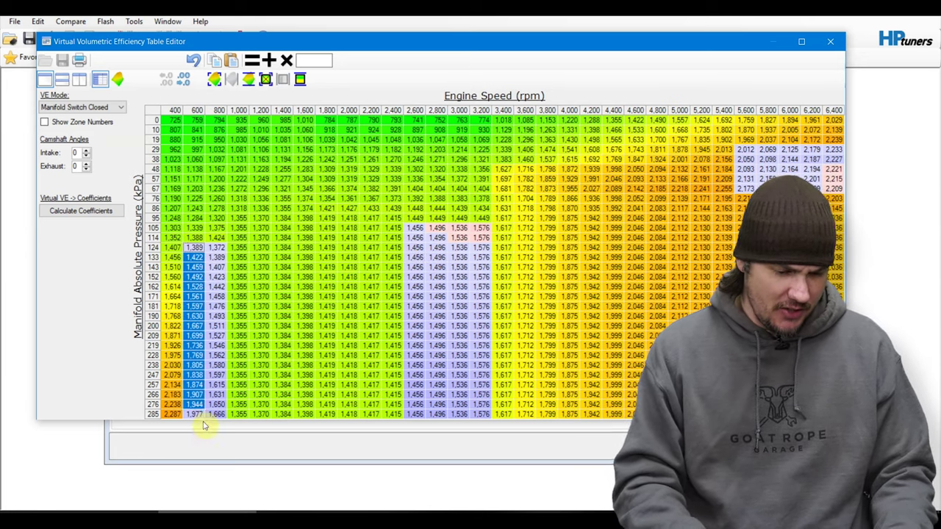
pyautogui.click(112, 83)
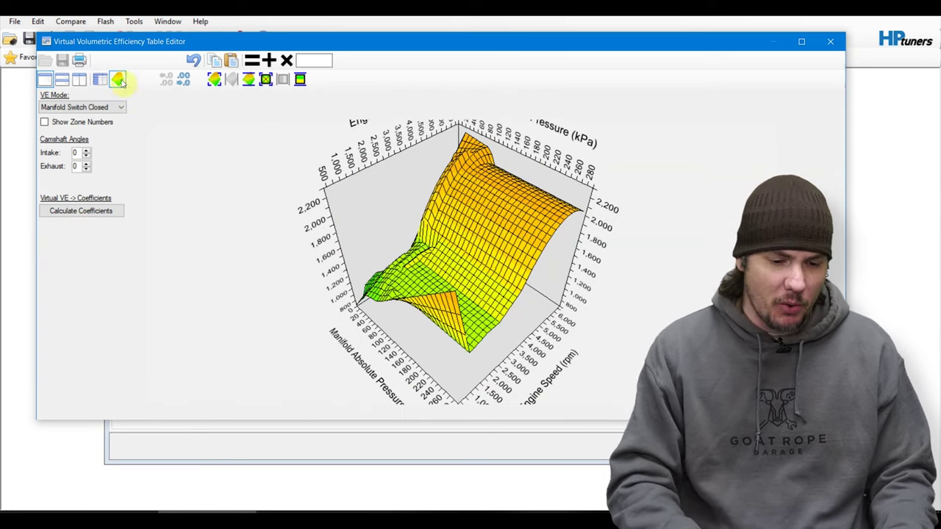
pyautogui.click(100, 79)
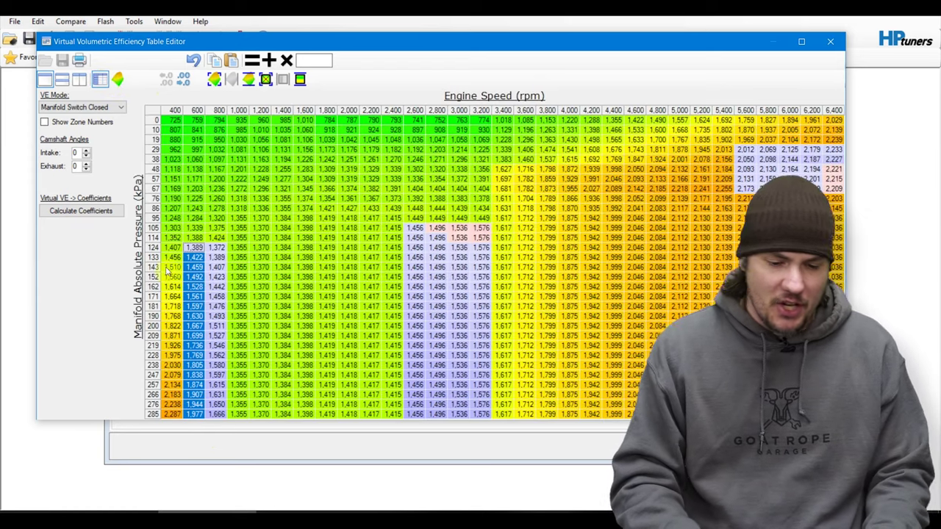
pyautogui.moveTo(195, 248); pyautogui.dragTo(199, 414)
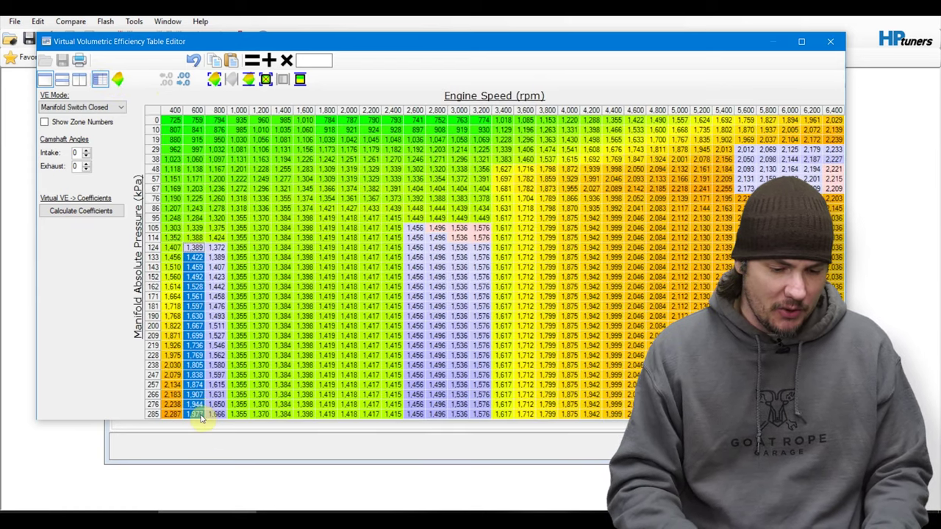
pyautogui.click(220, 63)
pyautogui.moveTo(171, 248); pyautogui.dragTo(170, 415)
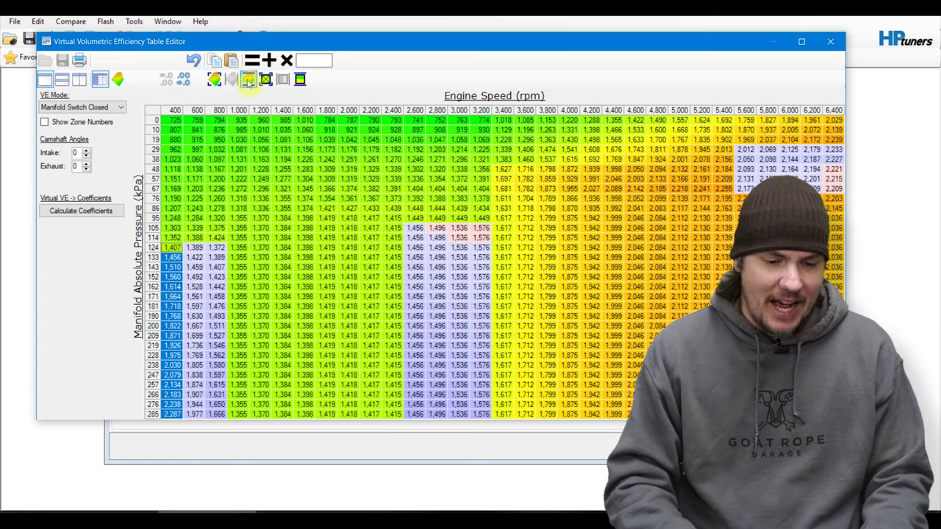
pyautogui.click(236, 63)
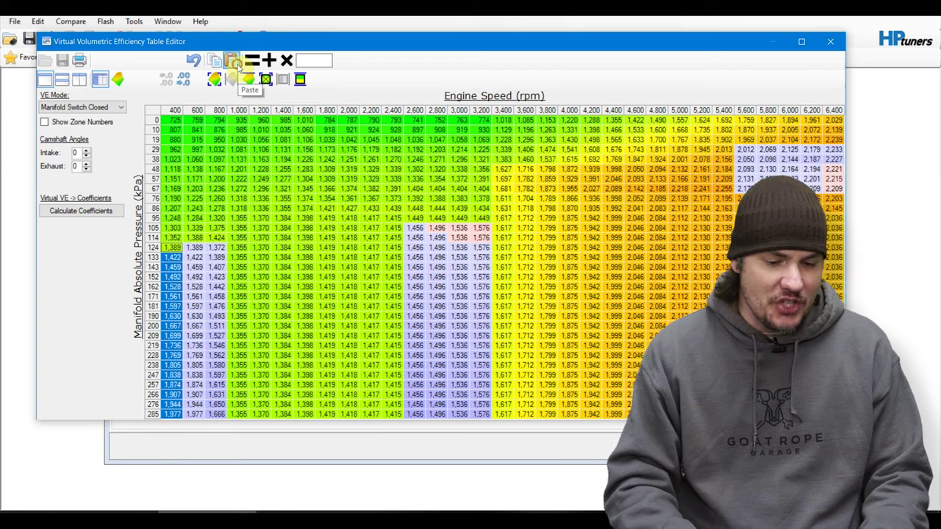
pyautogui.click(273, 237)
# Step: Select the whole VE table, smooth it three times in 3D view, and copy it
pyautogui.click(150, 110)
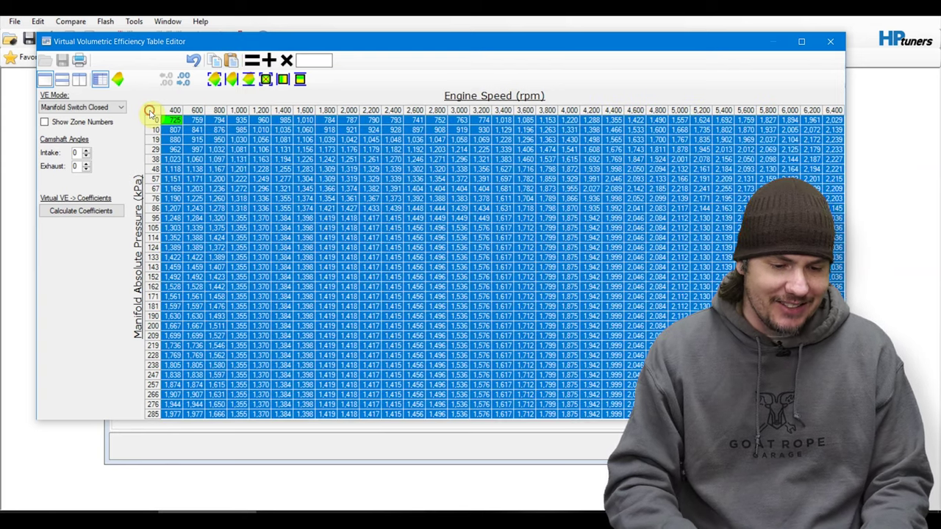
pyautogui.click(116, 76)
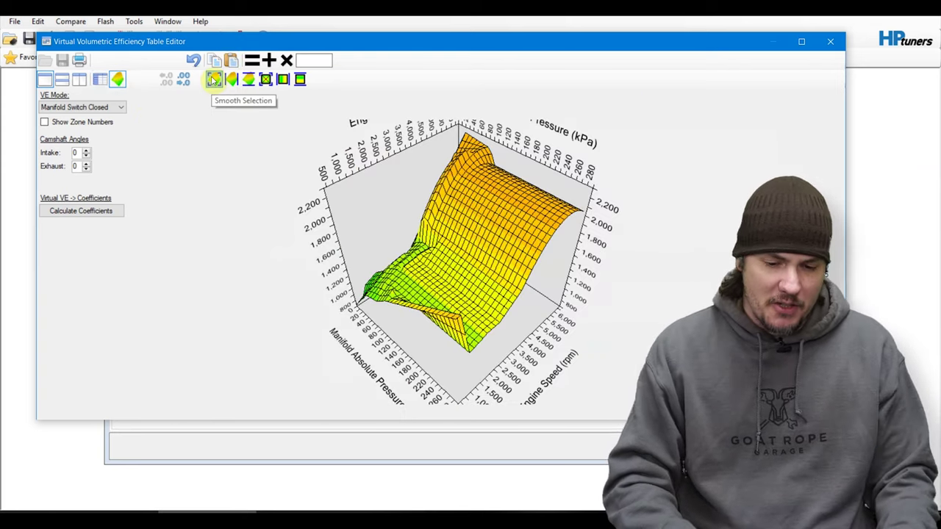
pyautogui.click(213, 79)
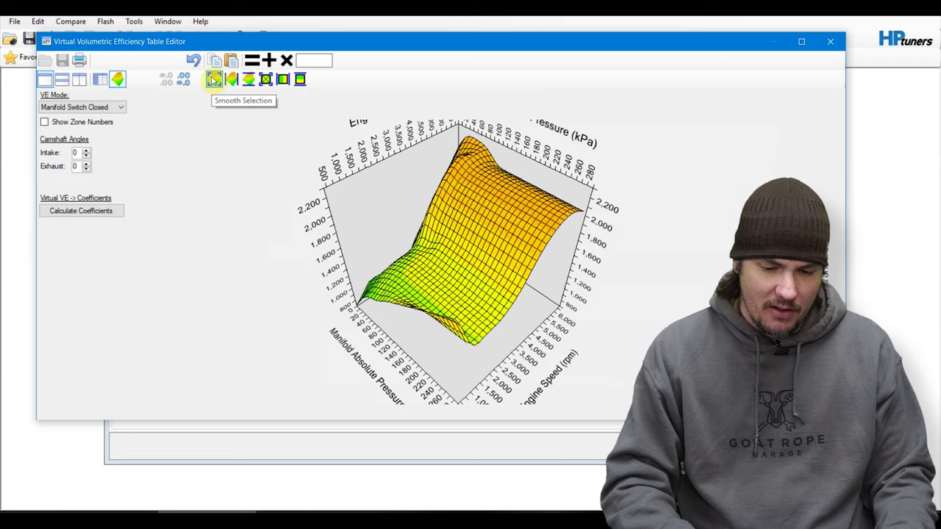
pyautogui.click(213, 79)
pyautogui.click(214, 80)
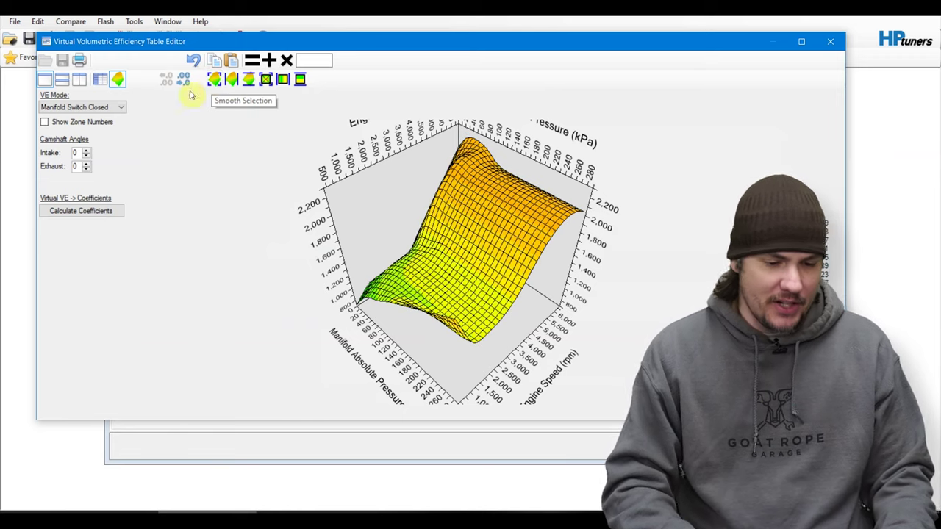
pyautogui.click(100, 80)
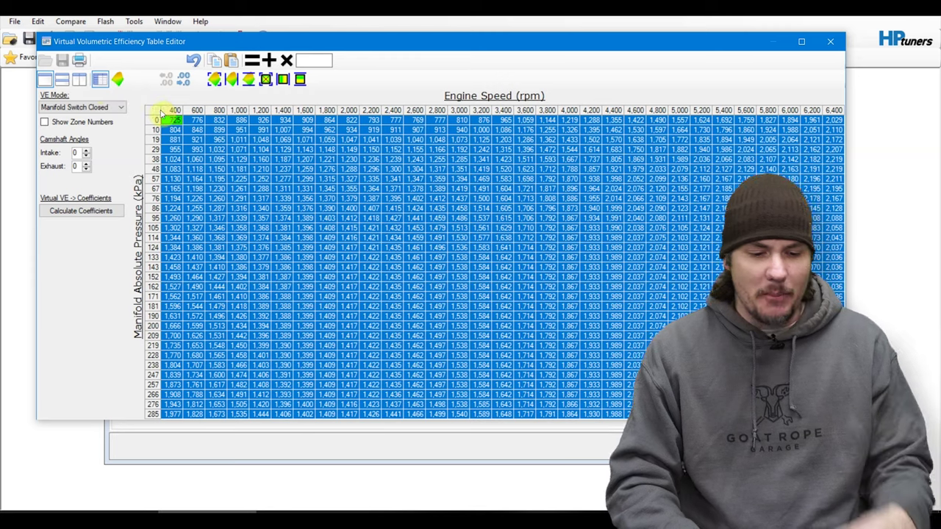
pyautogui.rightClick(161, 112)
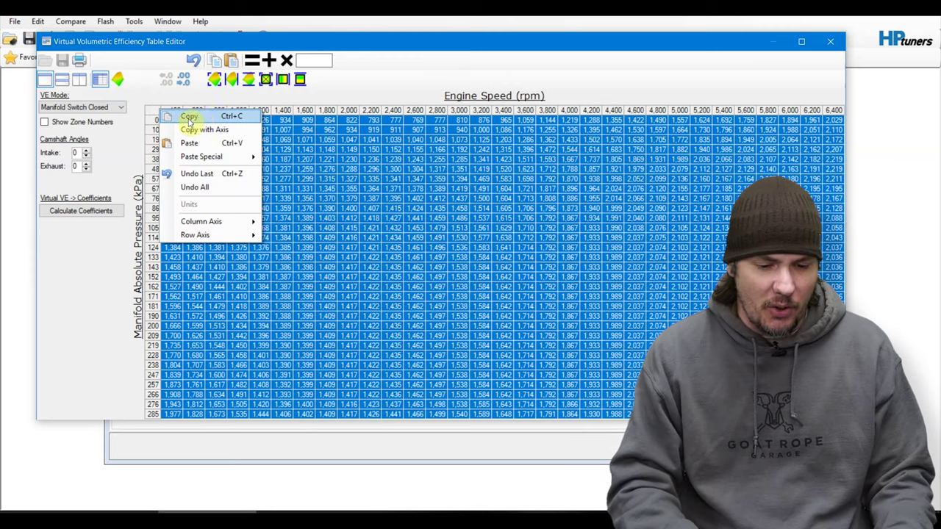
pyautogui.click(193, 116)
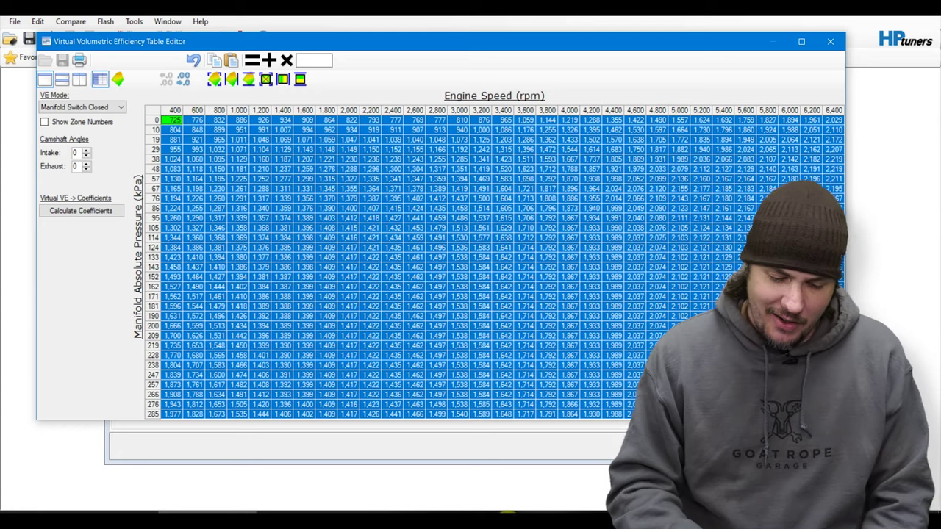
# Step: Paste the copied VE table into the blank Calc sheet, accepting the tab-separated text import
pyautogui.moveTo(523, 520)
pyautogui.click(526, 478)
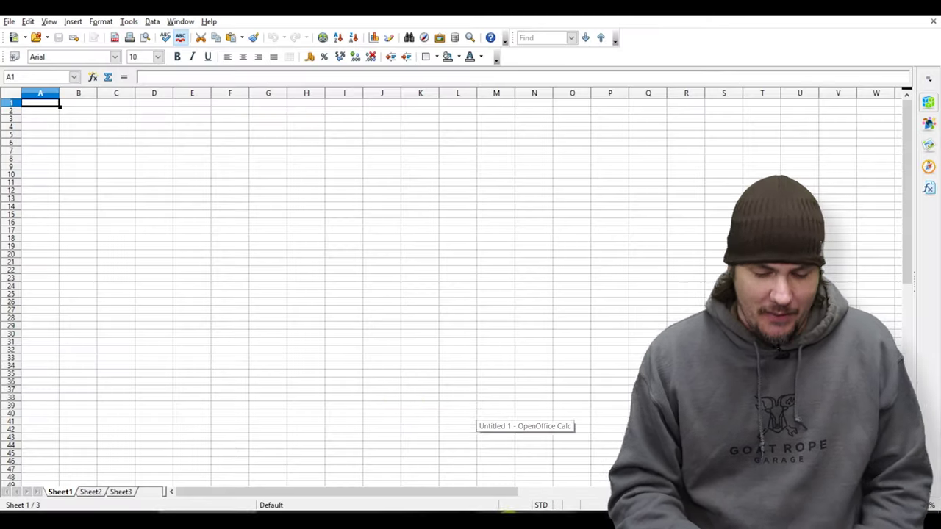
pyautogui.hotkey('ctrl', 'v')
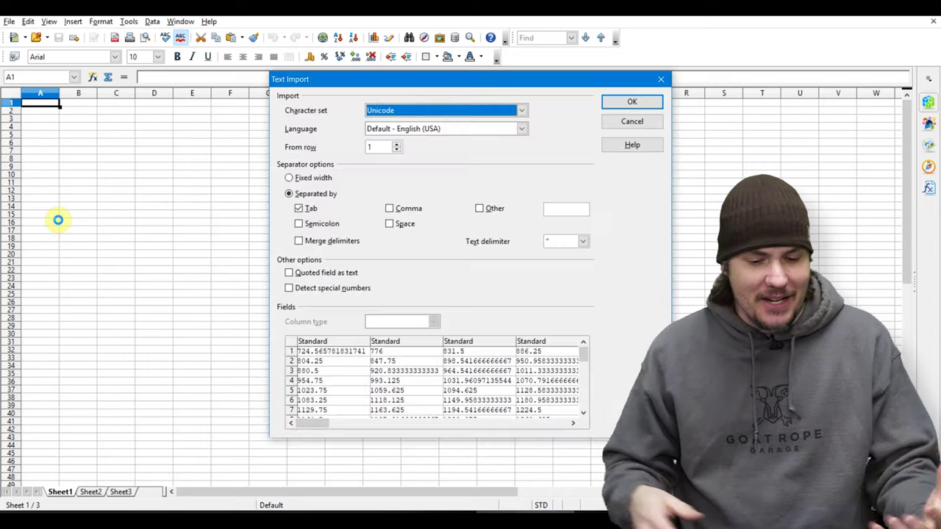
pyautogui.click(630, 103)
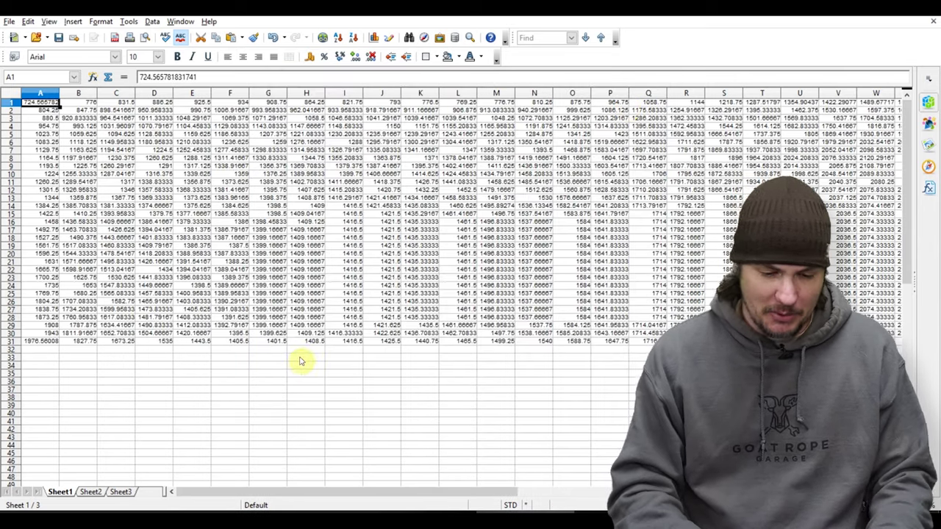
# Step: Sort all table rows in descending order by column A, extending the selection
pyautogui.click(44, 96)
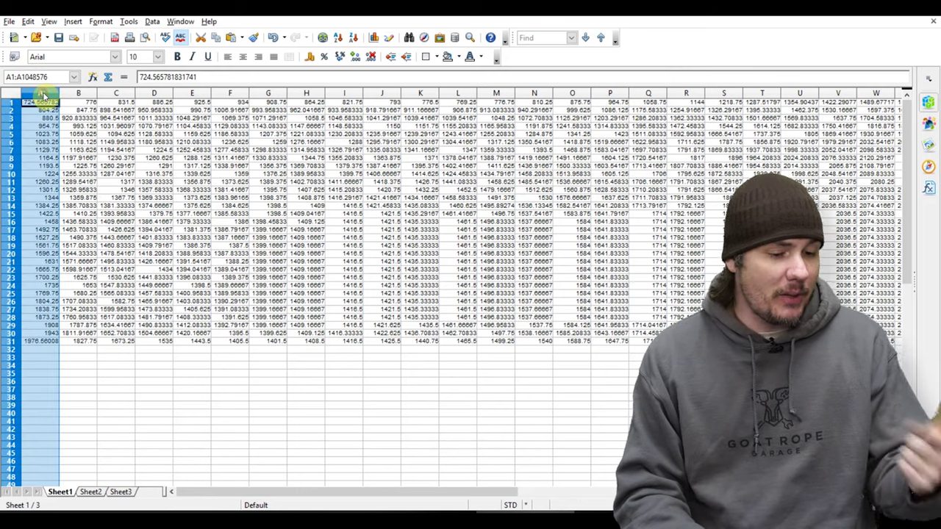
pyautogui.click(356, 39)
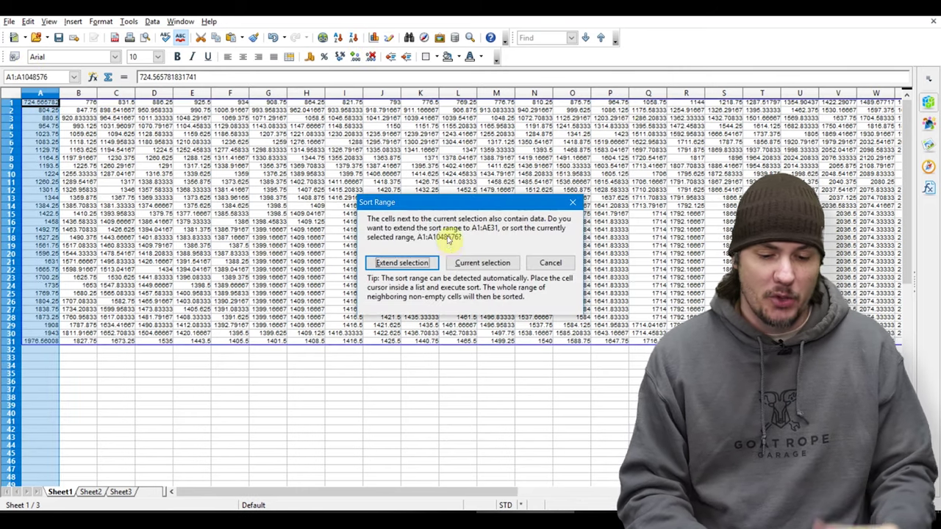
pyautogui.click(402, 263)
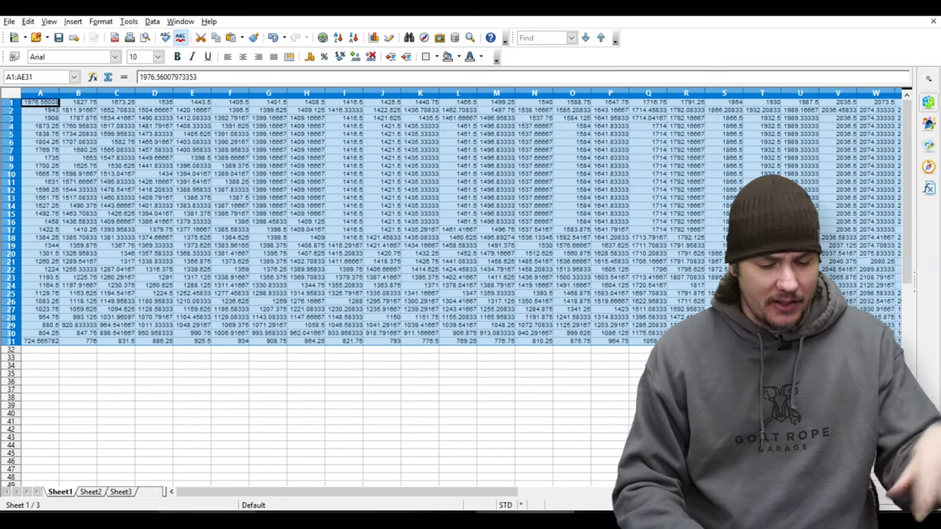
# Step: Select the 105 kPa, 400 rpm cell in the HP Tuners VE table, then return to Calc
pyautogui.click(198, 513)
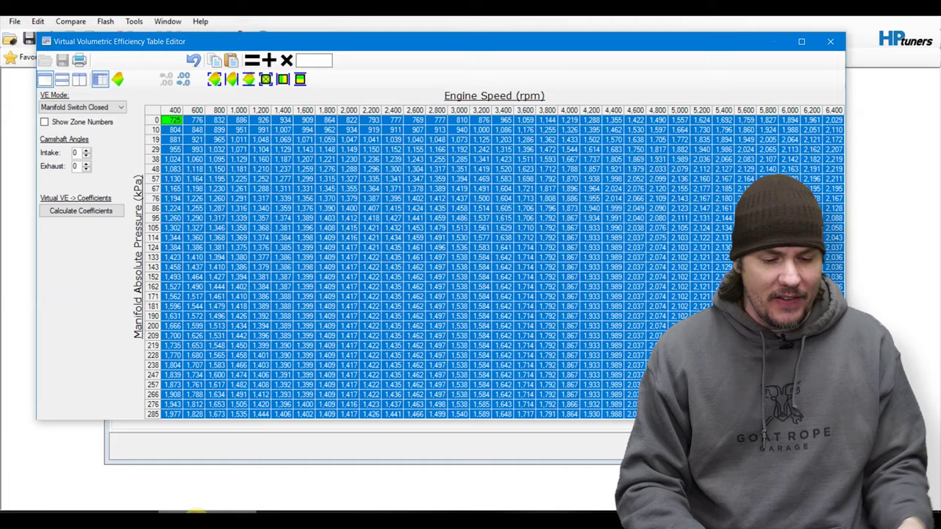
pyautogui.click(154, 232)
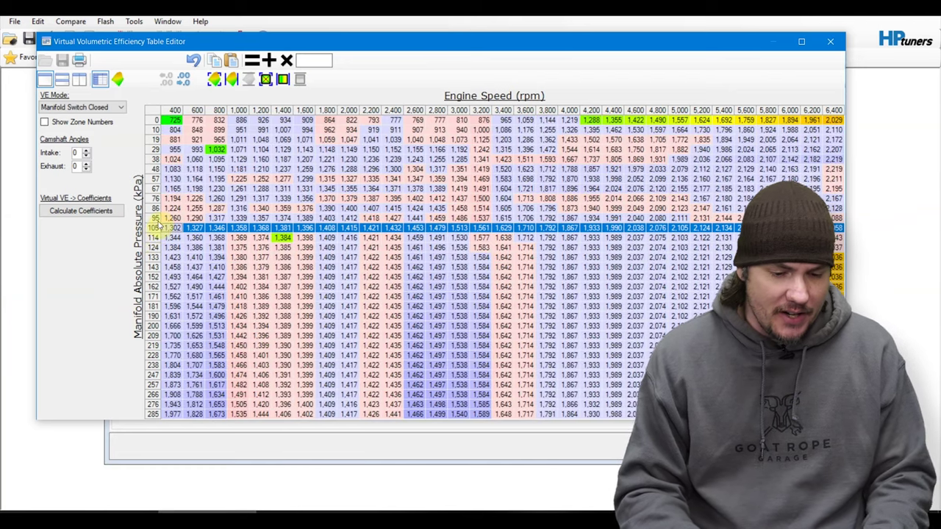
pyautogui.click(157, 219)
pyautogui.click(154, 228)
pyautogui.click(171, 229)
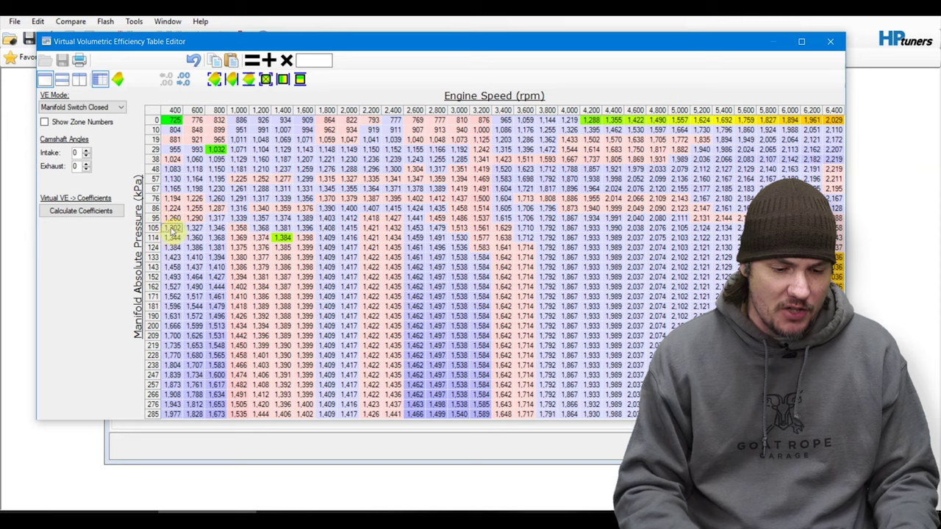
pyautogui.hotkey('alt', 'Tab')
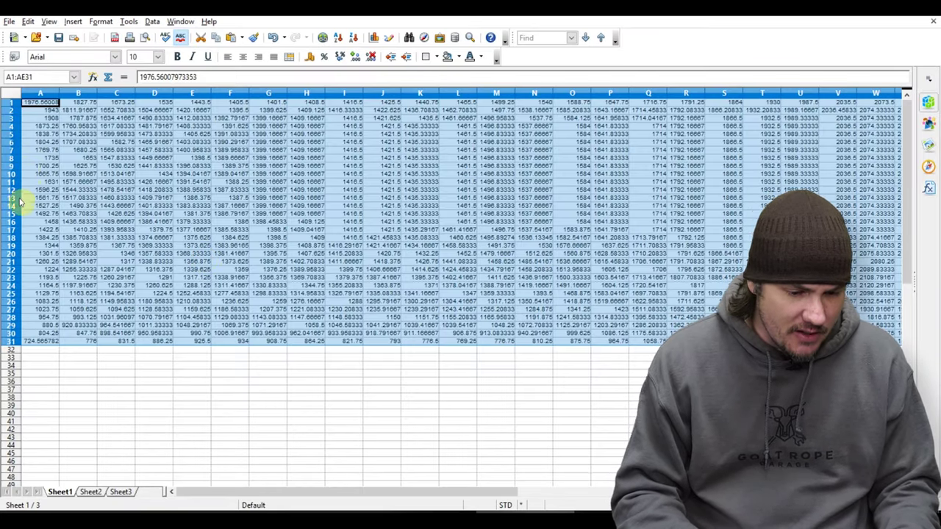
# Step: Copy the peak value 2135.4583 from AA20 into empty cell AG25
pyautogui.click(21, 254)
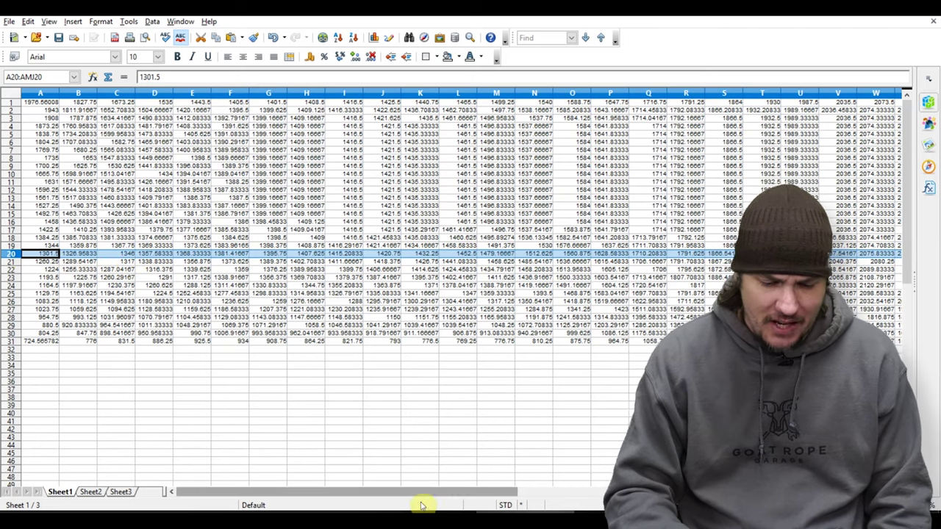
pyautogui.moveTo(439, 499); pyautogui.dragTo(588, 494)
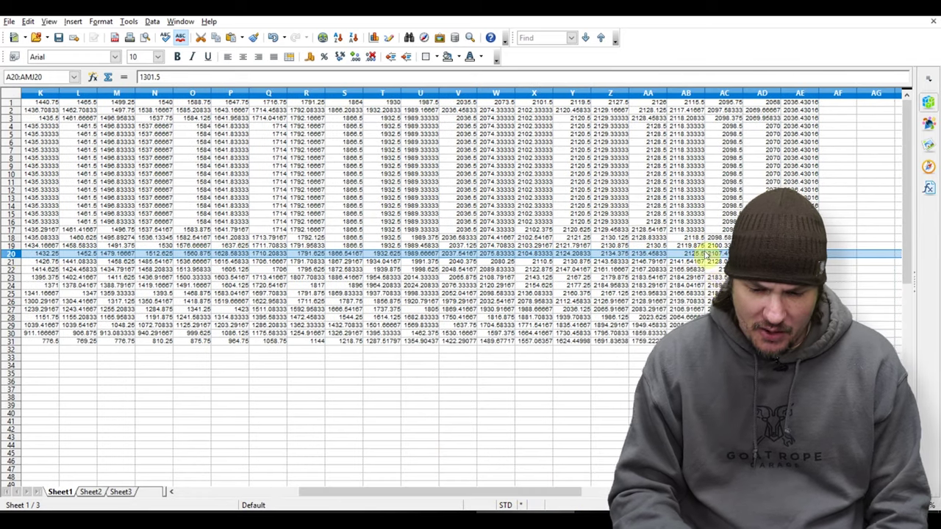
pyautogui.click(645, 254)
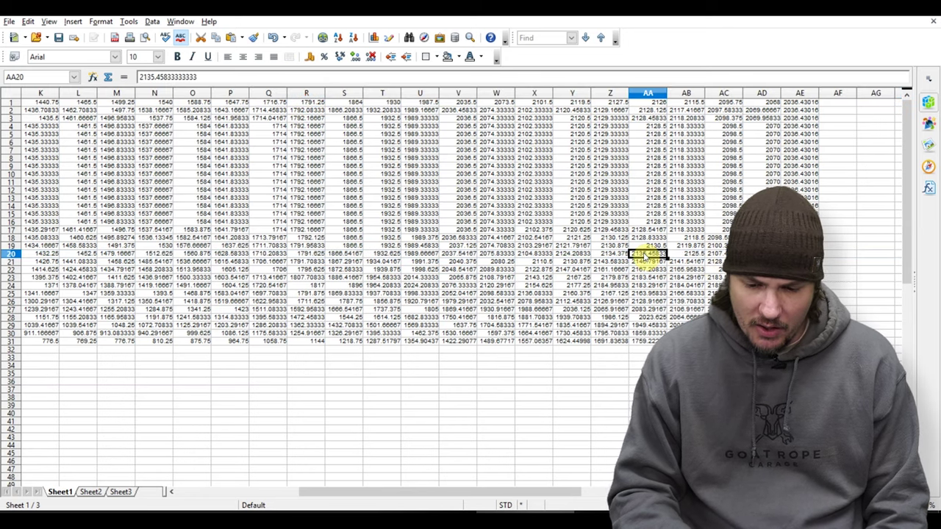
pyautogui.rightClick(645, 253)
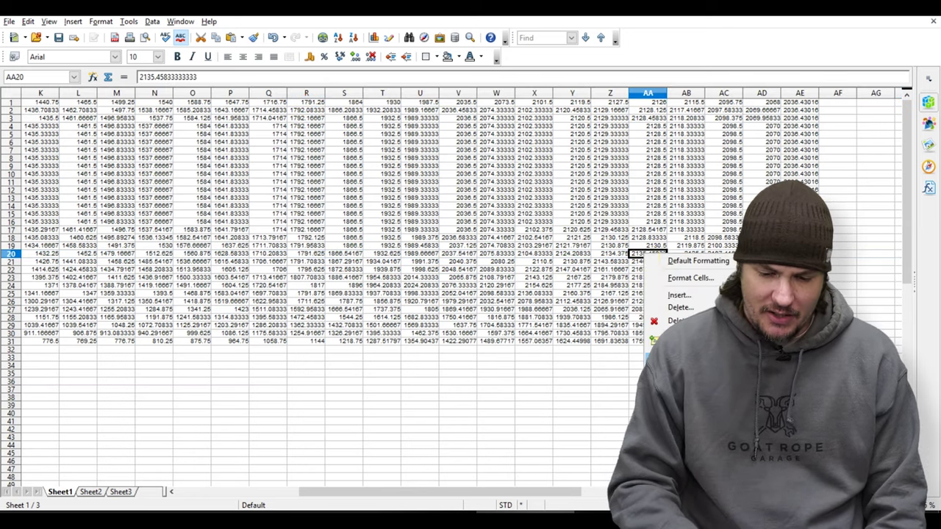
pyautogui.press('Escape')
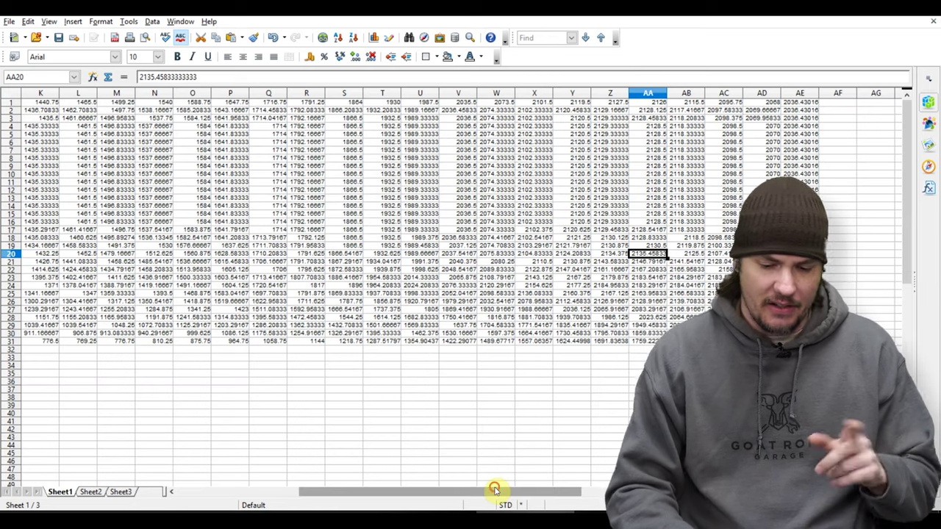
pyautogui.moveTo(495, 489); pyautogui.dragTo(524, 491)
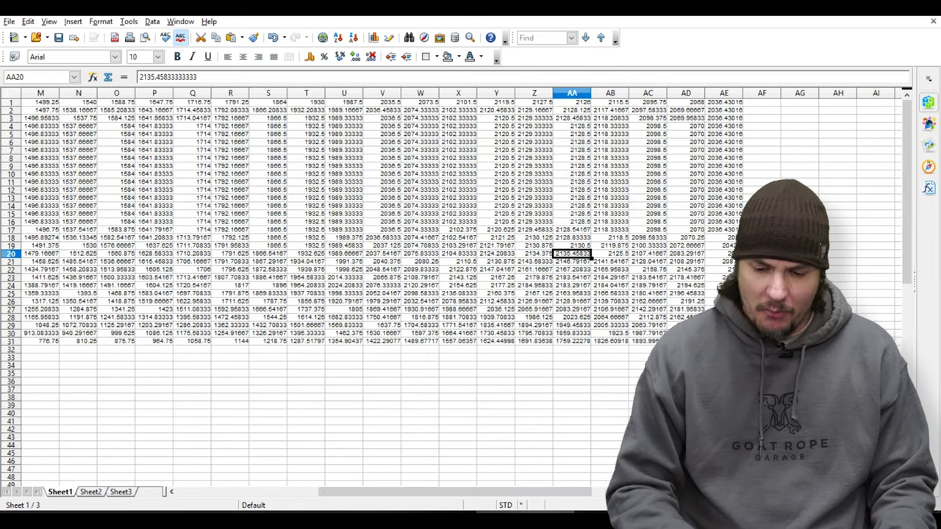
pyautogui.click(800, 293)
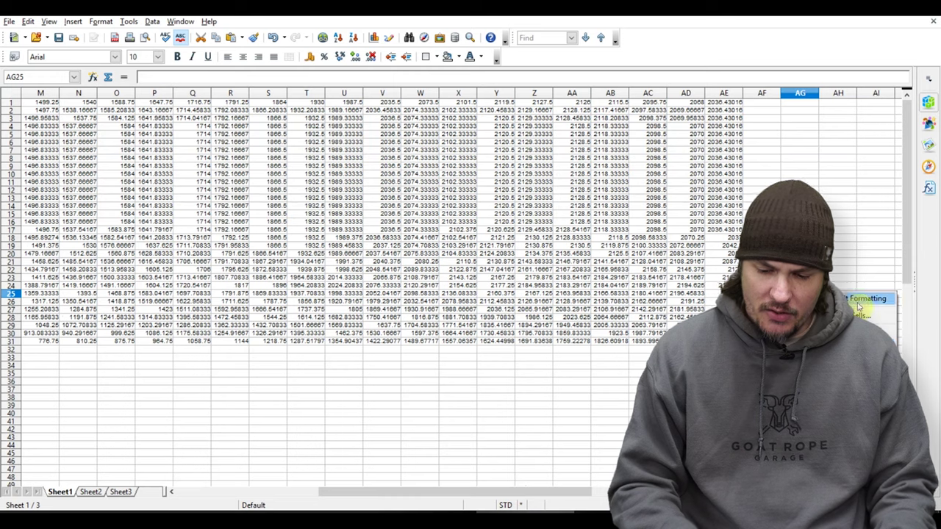
pyautogui.click(800, 333)
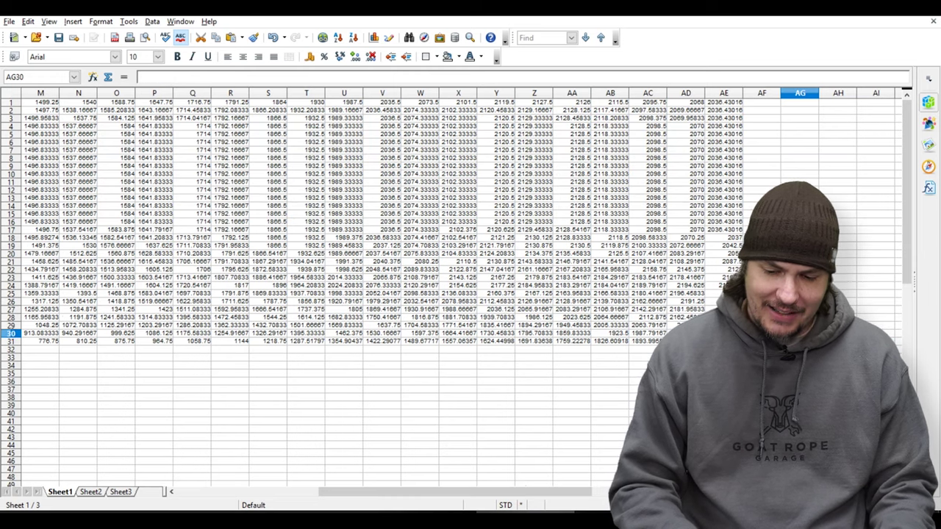
pyautogui.click(800, 293)
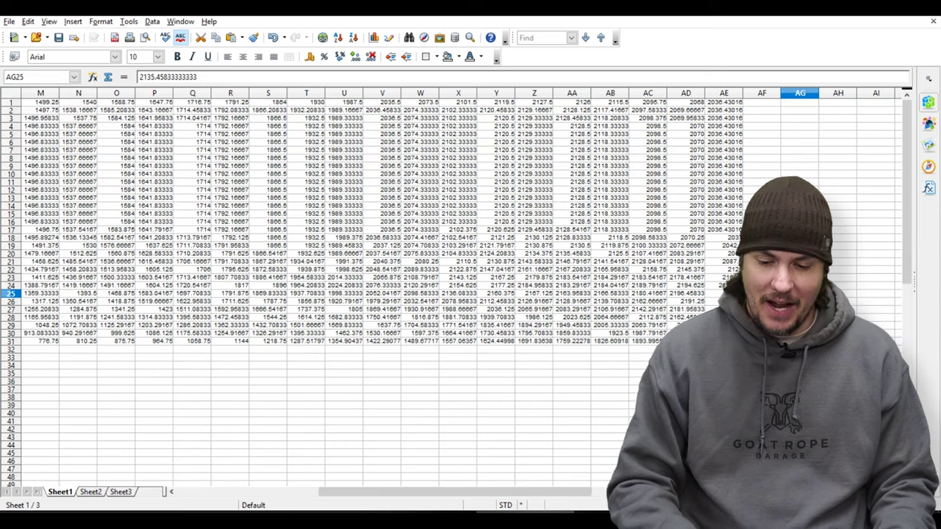
# Step: Check the table range A1:AE31 with Ctrl+End and Ctrl+Shift+Home
pyautogui.hotkey('ctrl', 'End')
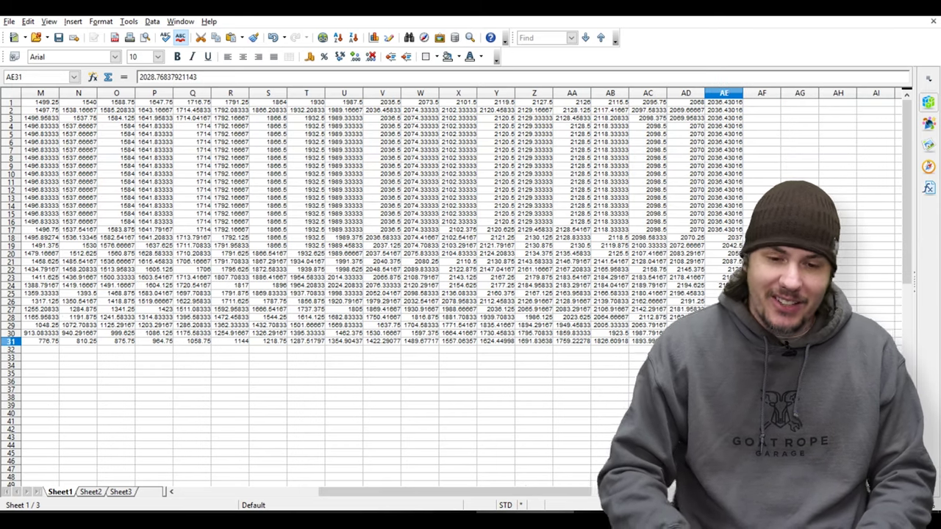
pyautogui.hotkey('ctrl', 'shift', 'Home')
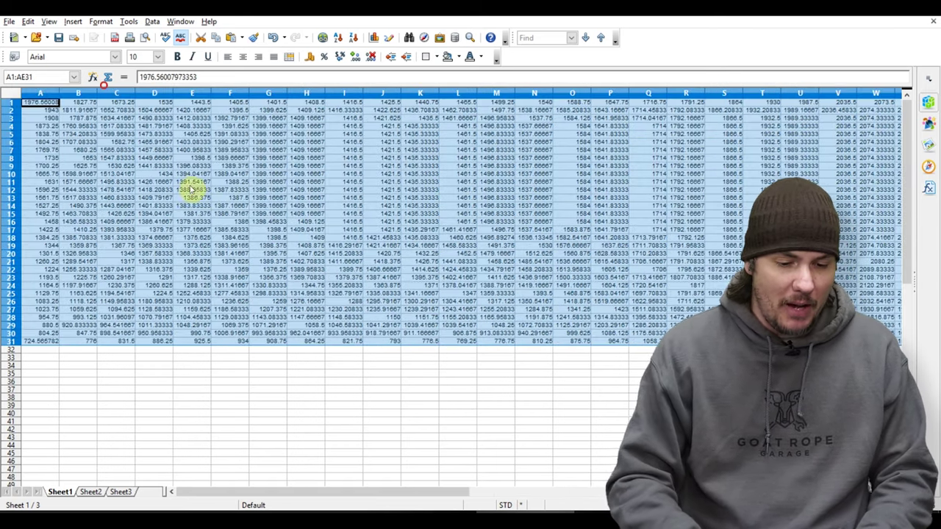
pyautogui.hotkey('shift', 'Right')
pyautogui.hotkey('shift', 'Right')
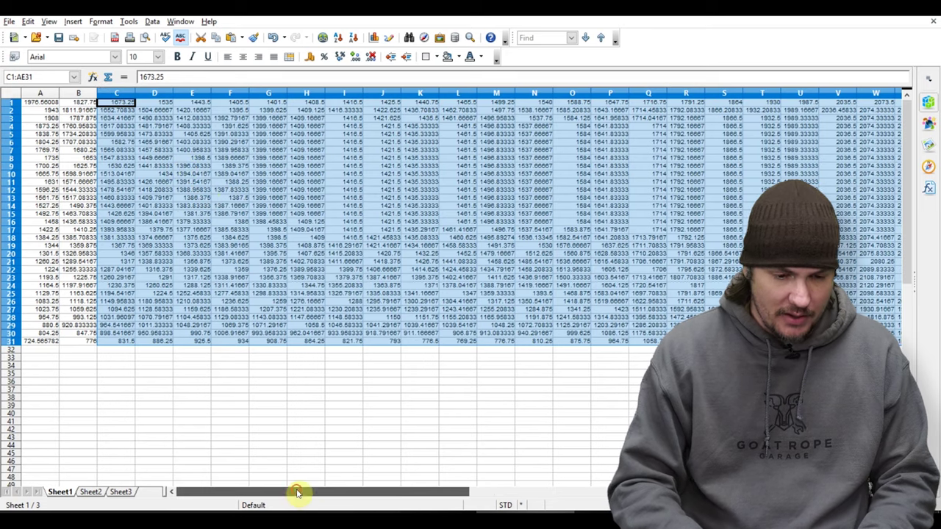
pyautogui.moveTo(297, 493); pyautogui.dragTo(491, 491)
# Step: Divide every value in A1:AE31 by the copied peak using Paste Special's Divide operation
pyautogui.click(650, 342)
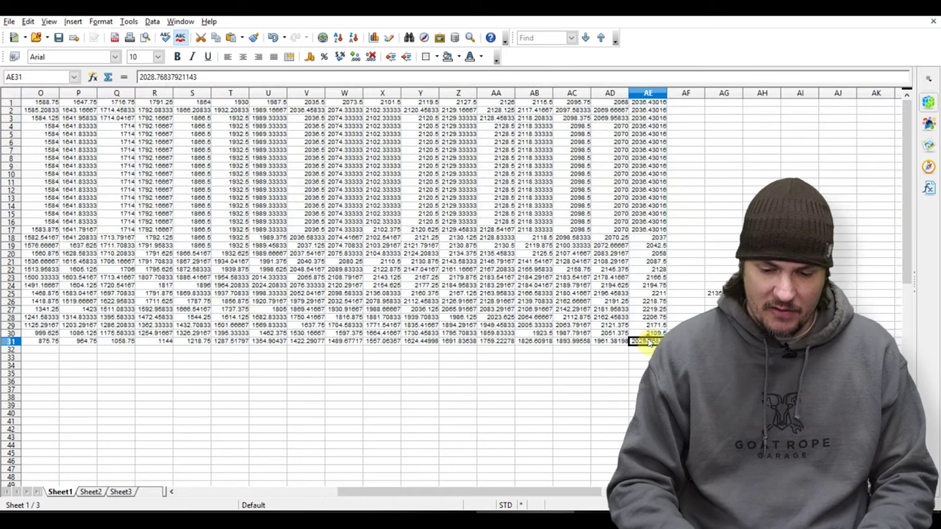
pyautogui.moveTo(650, 343); pyautogui.dragTo(4, 88)
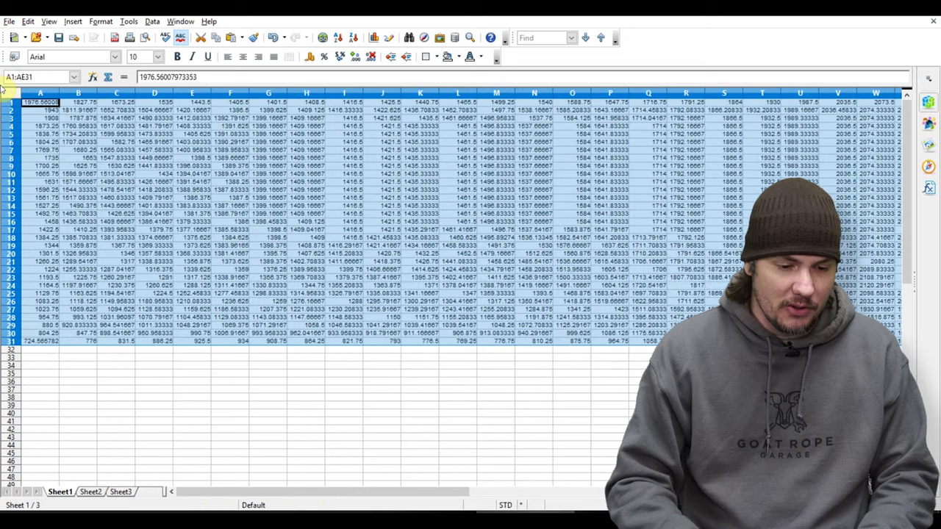
pyautogui.rightClick(245, 179)
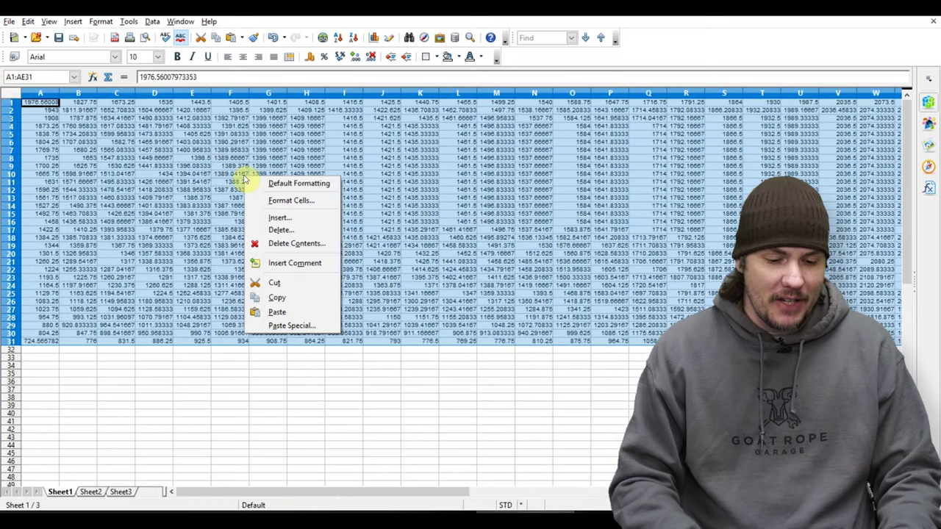
pyautogui.click(292, 327)
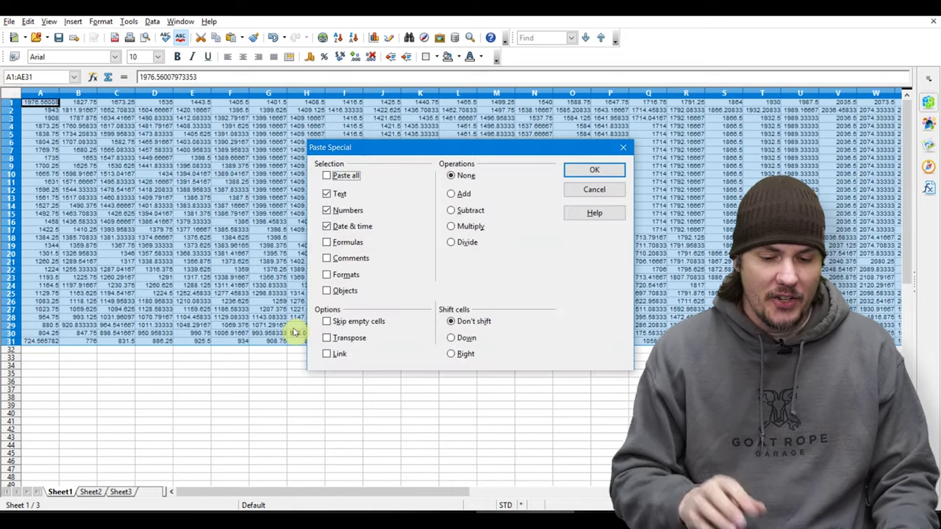
pyautogui.click(451, 243)
pyautogui.click(588, 171)
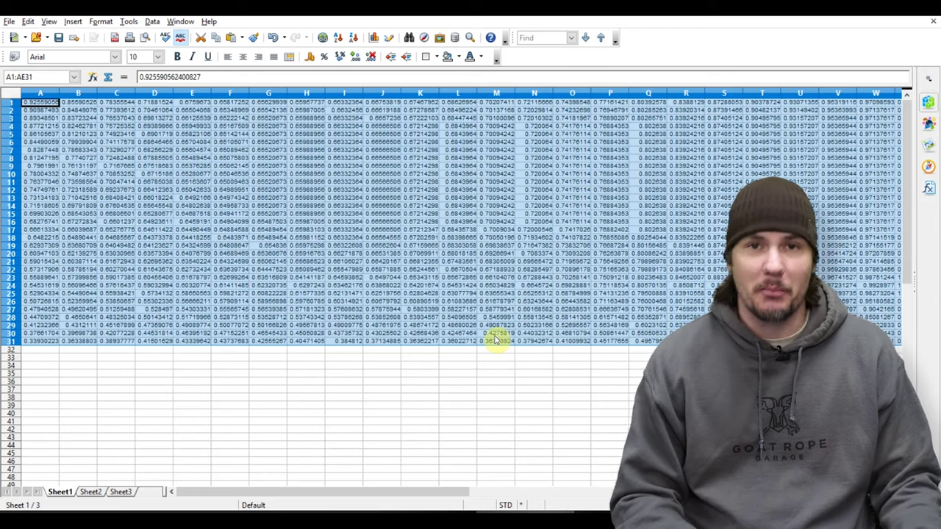
# Step: Confirm the former peak cell AA20 now reads 1, then select empty cell AG23
pyautogui.moveTo(405, 489); pyautogui.dragTo(516, 494)
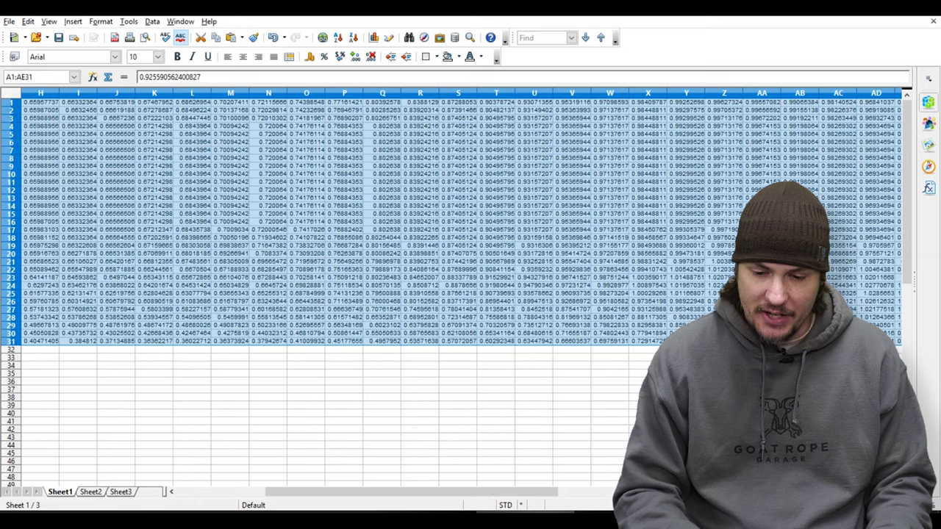
pyautogui.click(761, 253)
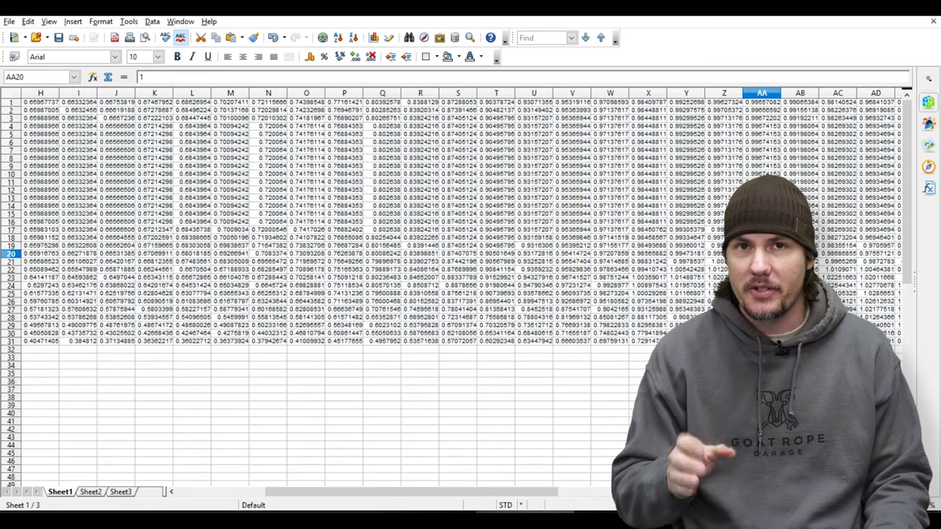
pyautogui.moveTo(500, 499); pyautogui.dragTo(597, 485)
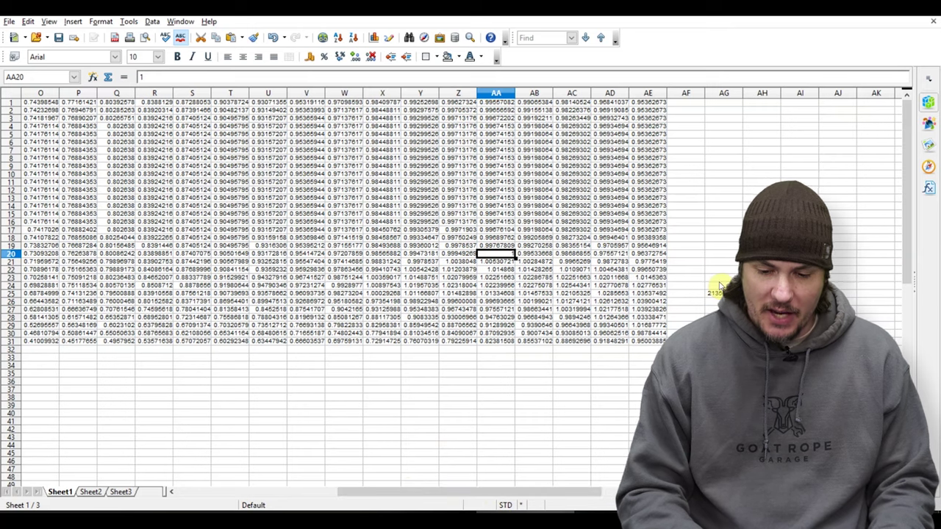
pyautogui.click(720, 279)
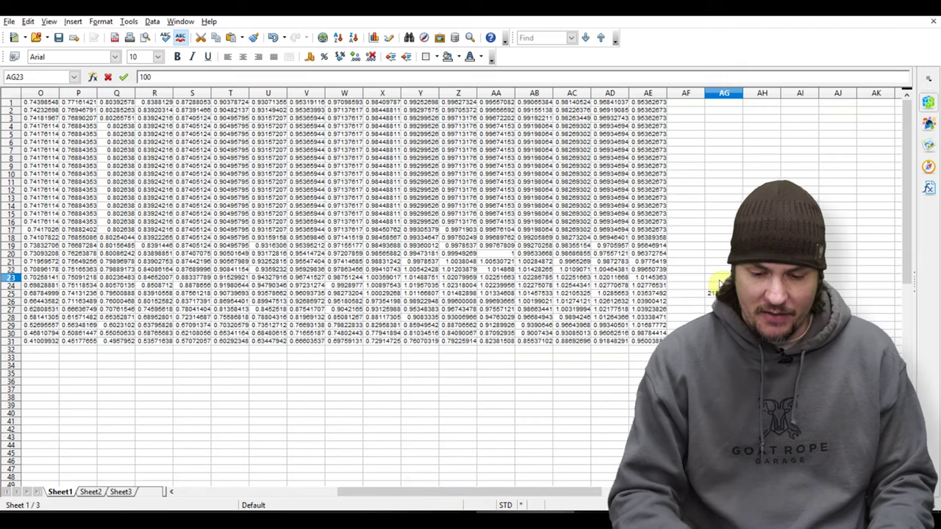
pyautogui.click(721, 262)
pyautogui.click(721, 278)
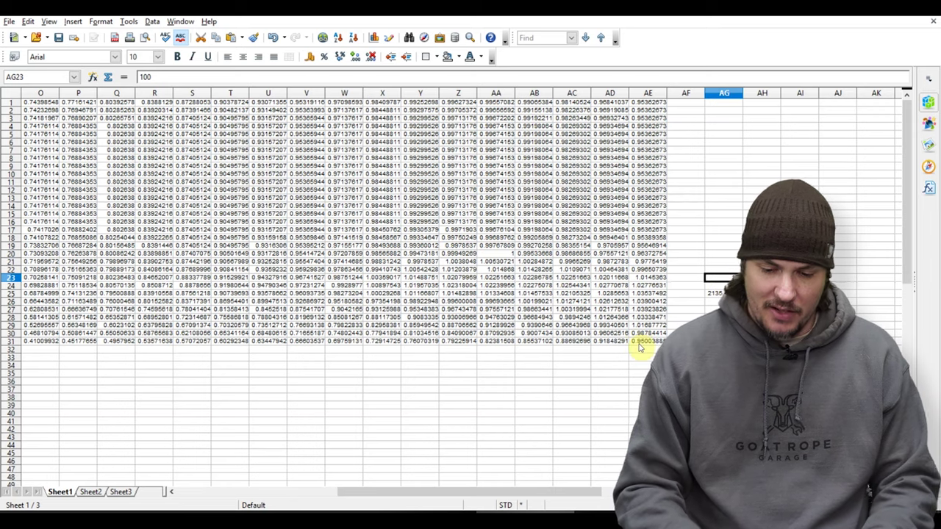
pyautogui.moveTo(639, 343); pyautogui.dragTo(29, 151)
pyautogui.moveTo(2, 56); pyautogui.dragTo(37, 105)
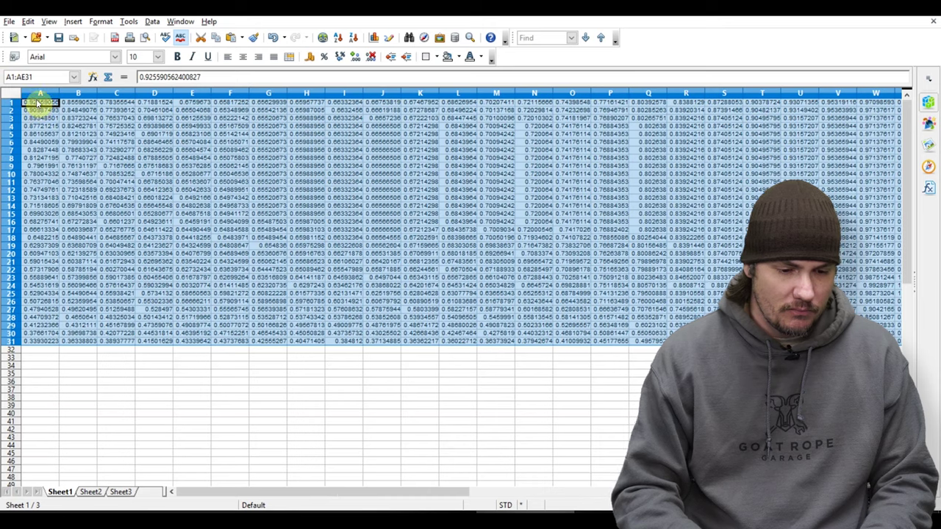
pyautogui.rightClick(37, 104)
pyautogui.click(88, 249)
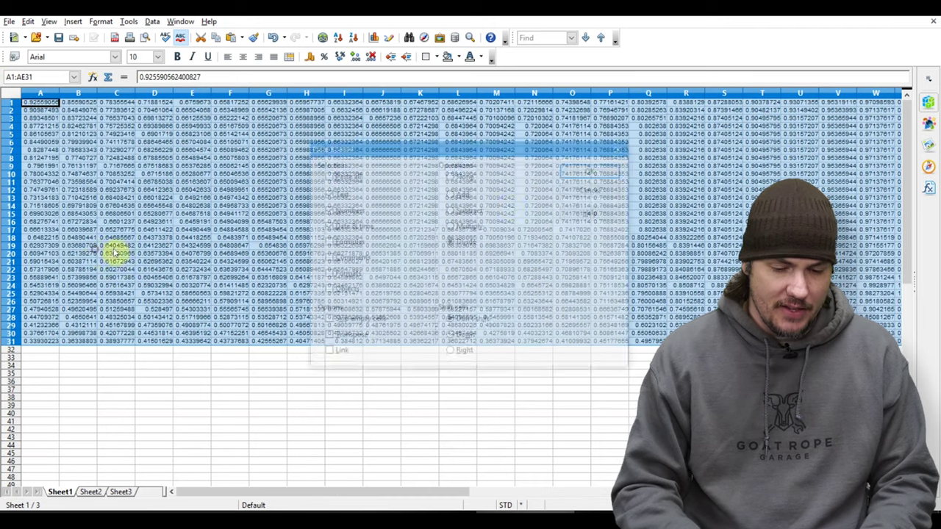
pyautogui.click(471, 227)
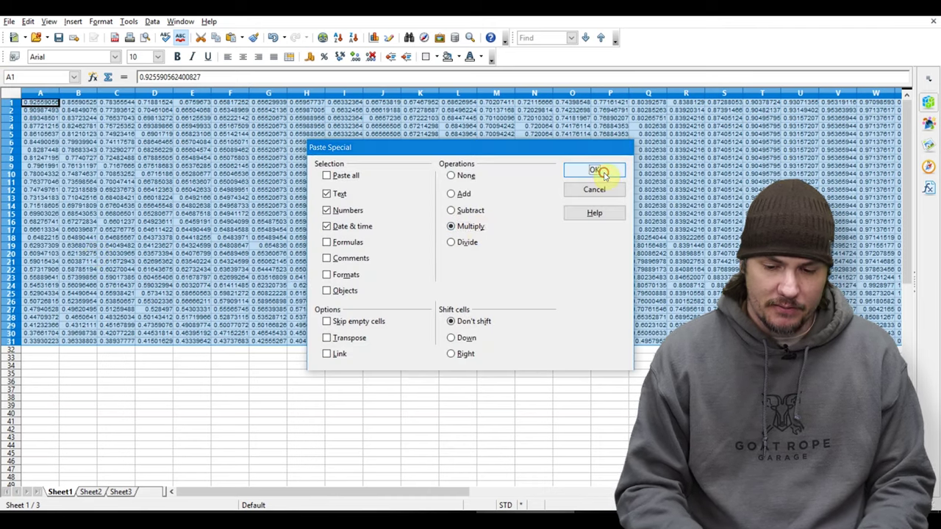
pyautogui.click(594, 170)
pyautogui.click(600, 220)
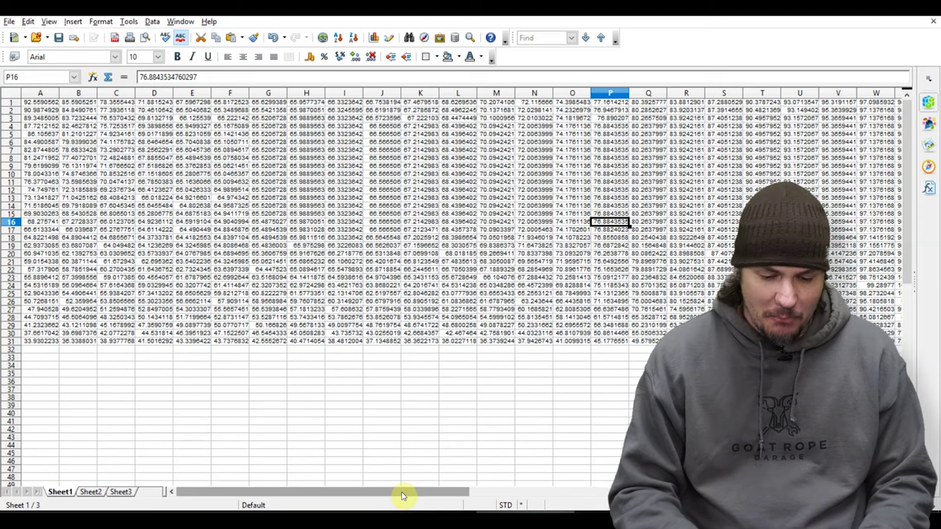
pyautogui.moveTo(401, 493); pyautogui.dragTo(552, 473)
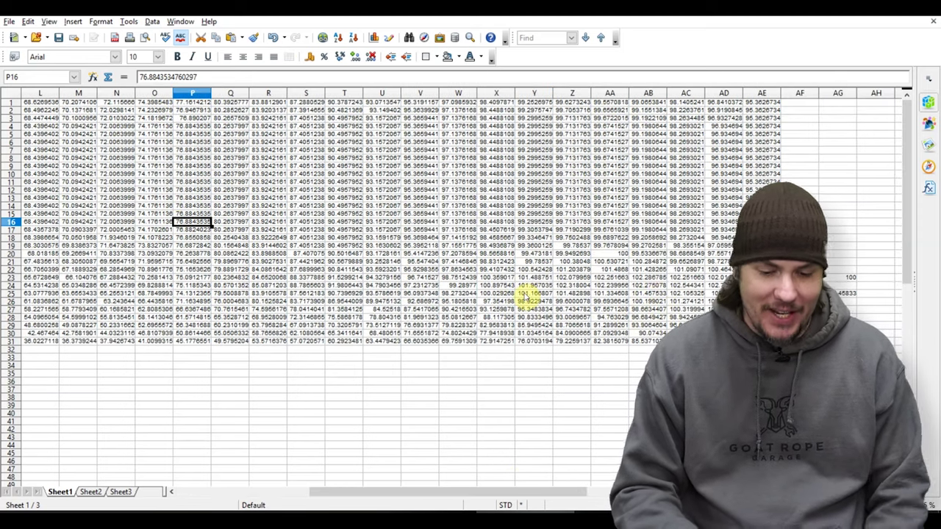
pyautogui.click(681, 286)
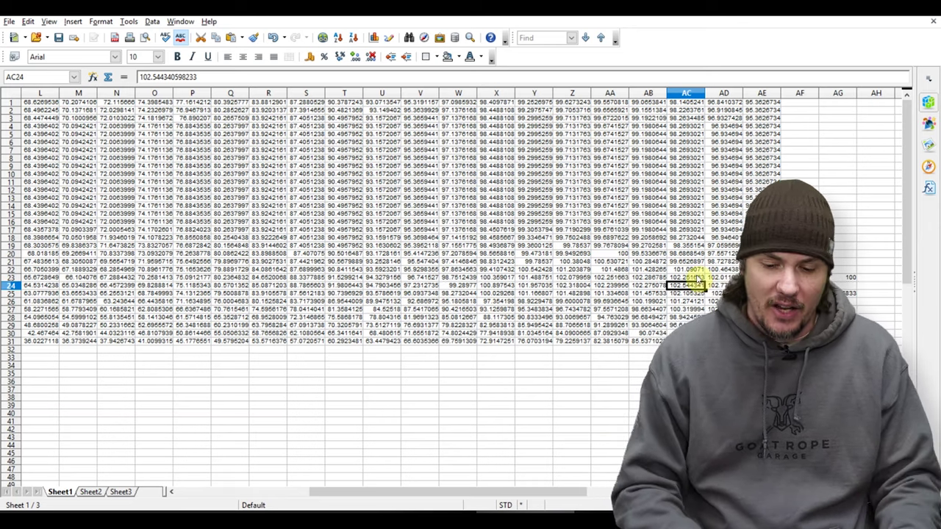
pyautogui.click(622, 252)
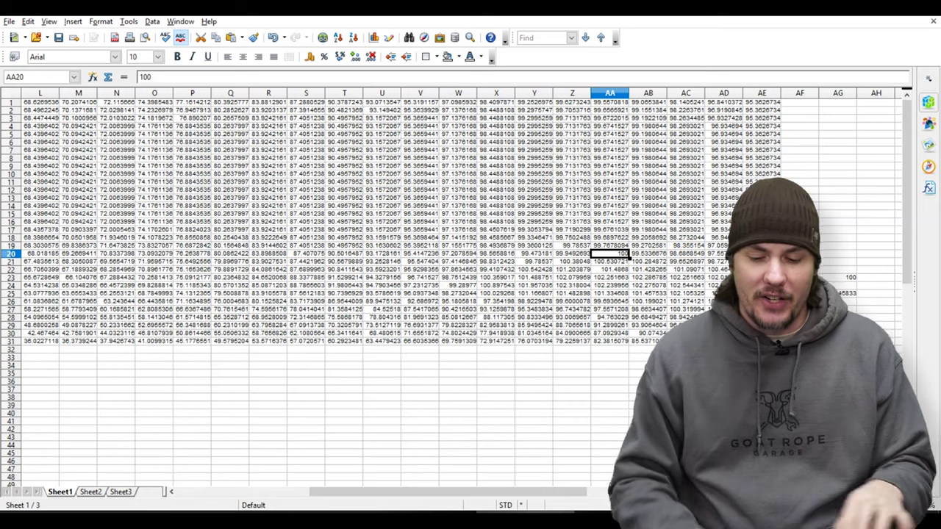
# Step: Enter 10 in helper cell AG21 and copy it
pyautogui.click(846, 263)
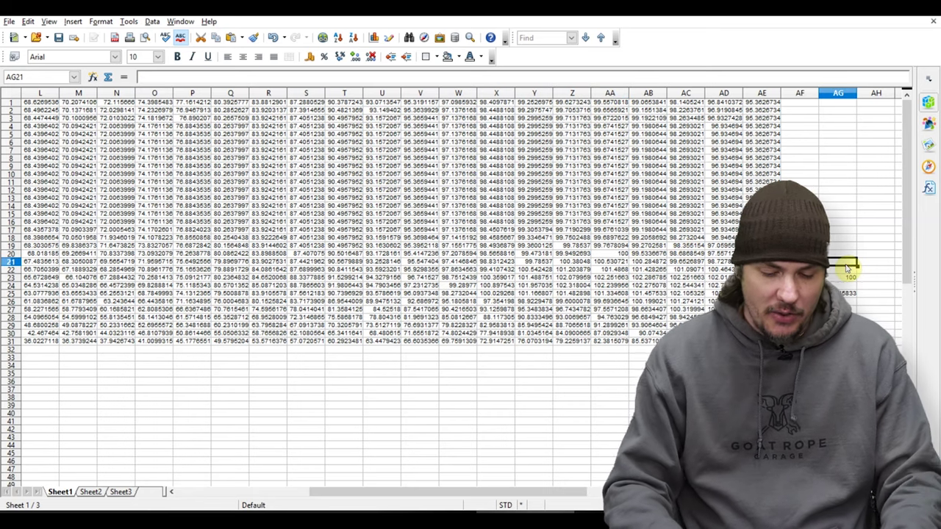
pyautogui.write('10')
pyautogui.click(844, 265)
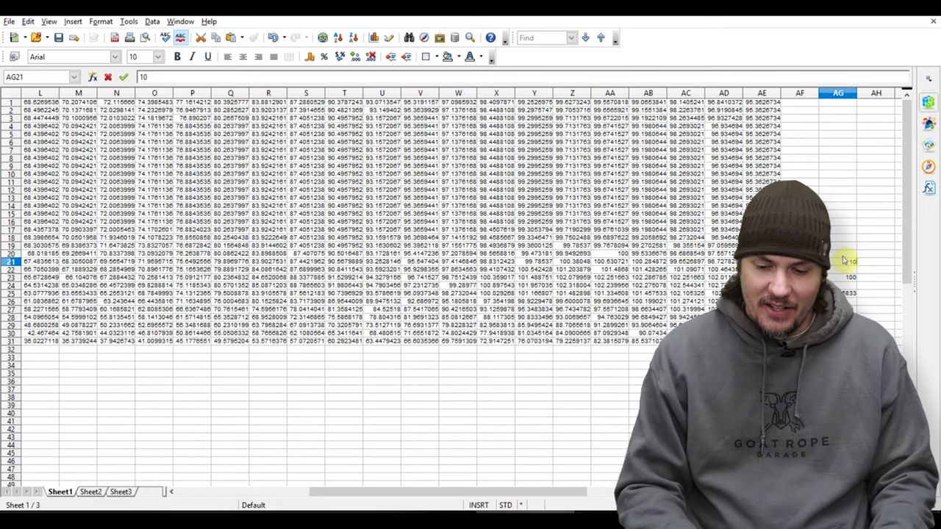
pyautogui.press('Return')
pyautogui.click(846, 264)
pyautogui.rightClick(846, 263)
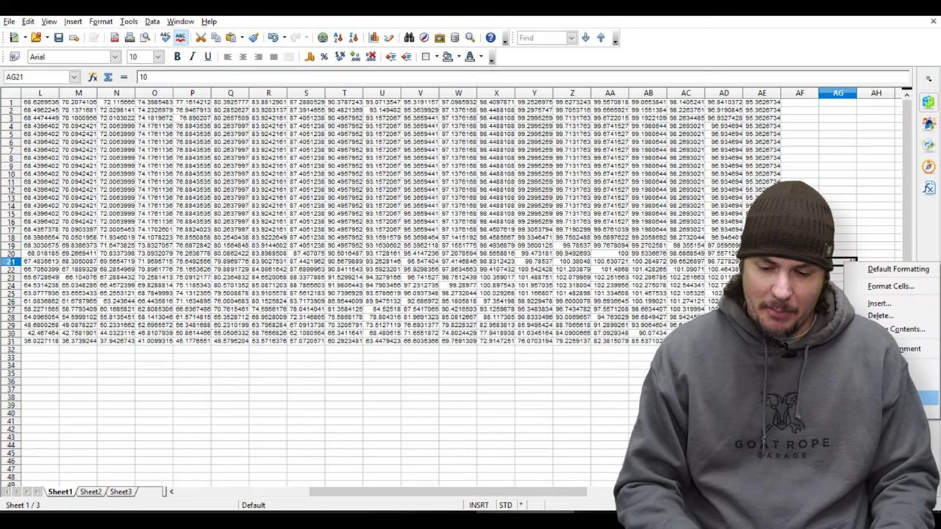
pyautogui.click(898, 383)
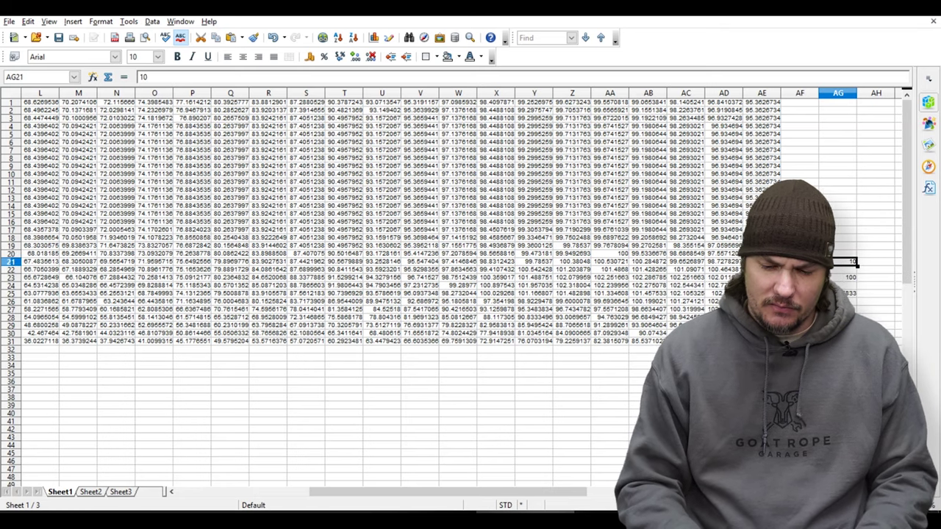
# Step: Subtract 10 from every value in A1:AE31 via Paste Special, then bring up copy options for the table
pyautogui.doubleClick(762, 341)
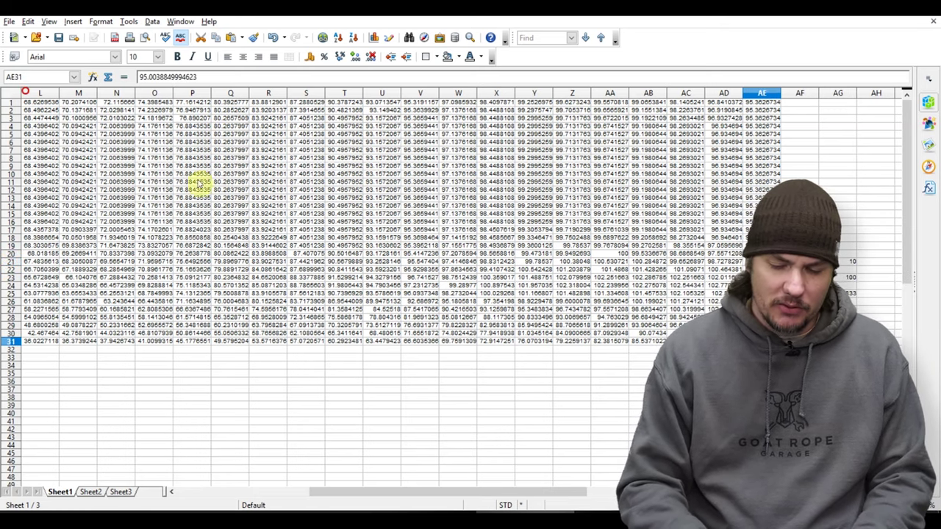
pyautogui.click(459, 374)
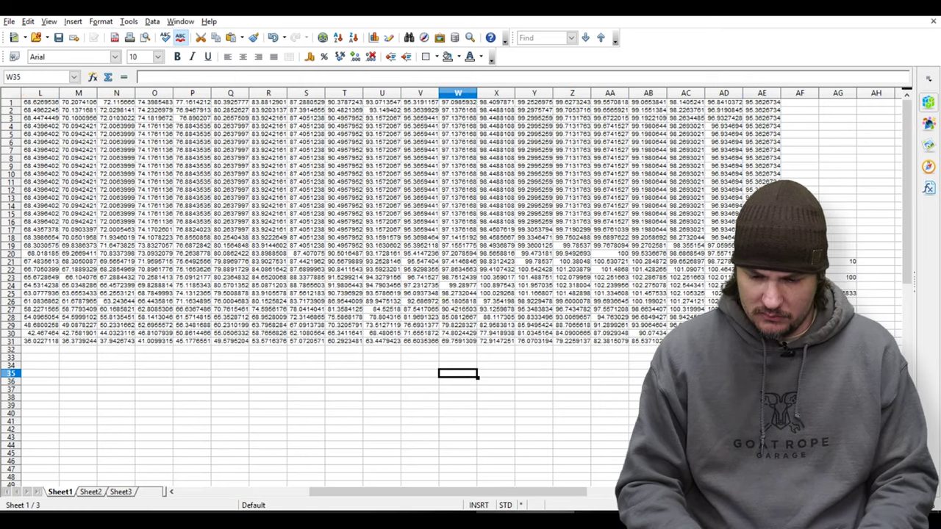
pyautogui.click(762, 341)
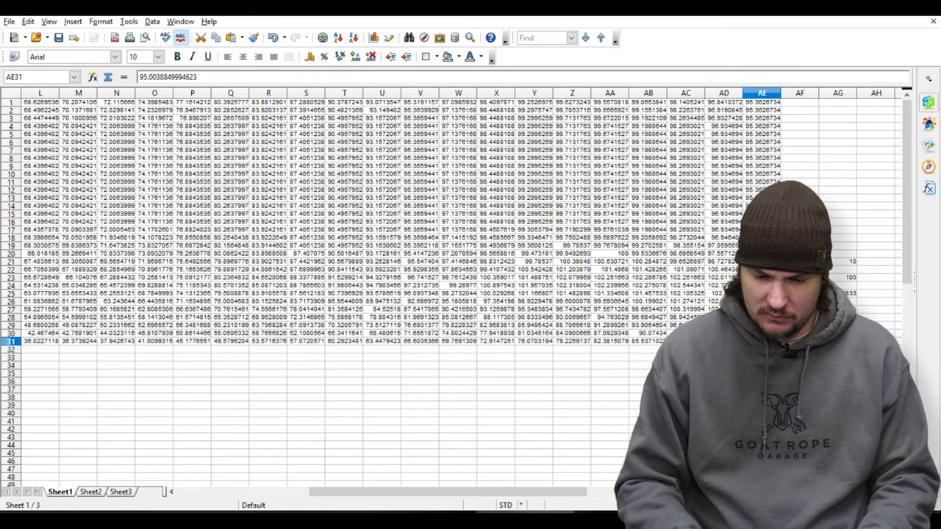
pyautogui.click(762, 373)
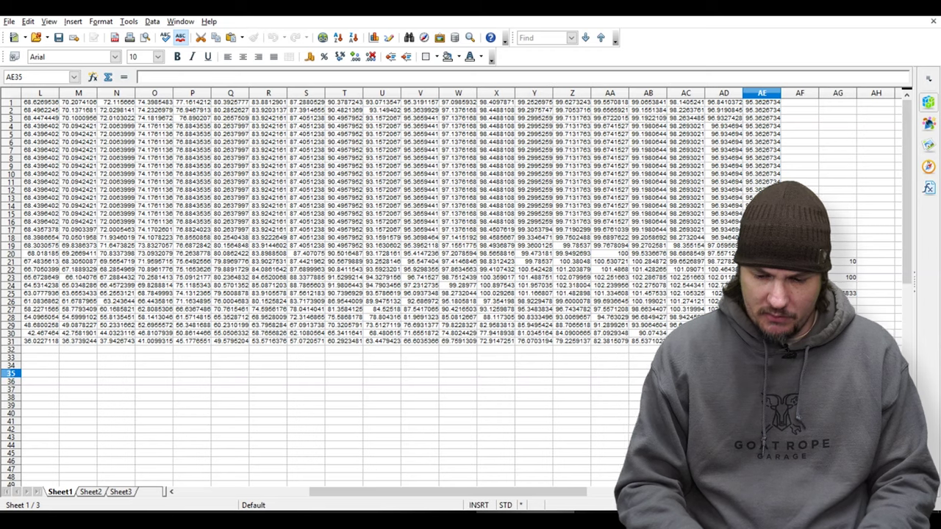
pyautogui.moveTo(762, 341); pyautogui.dragTo(420, 206)
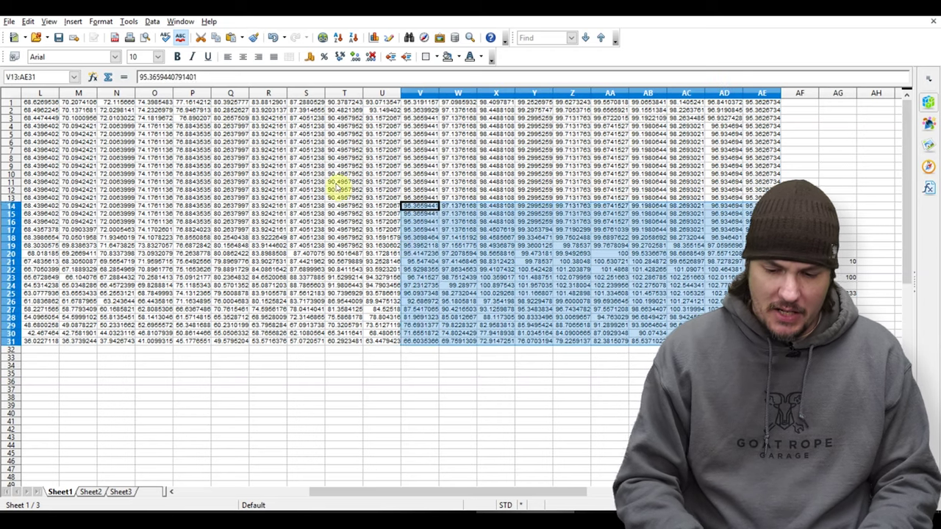
pyautogui.moveTo(338, 190); pyautogui.dragTo(40, 103)
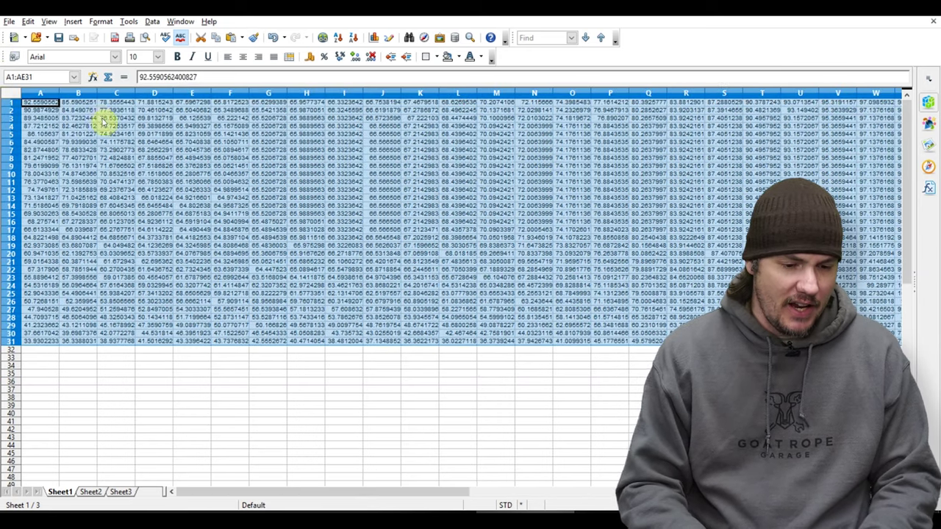
pyautogui.rightClick(105, 130)
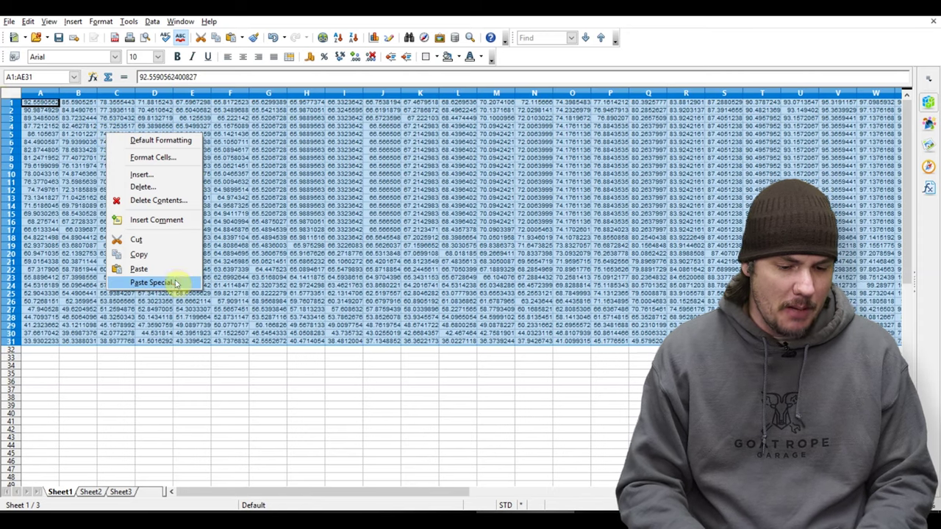
pyautogui.click(152, 282)
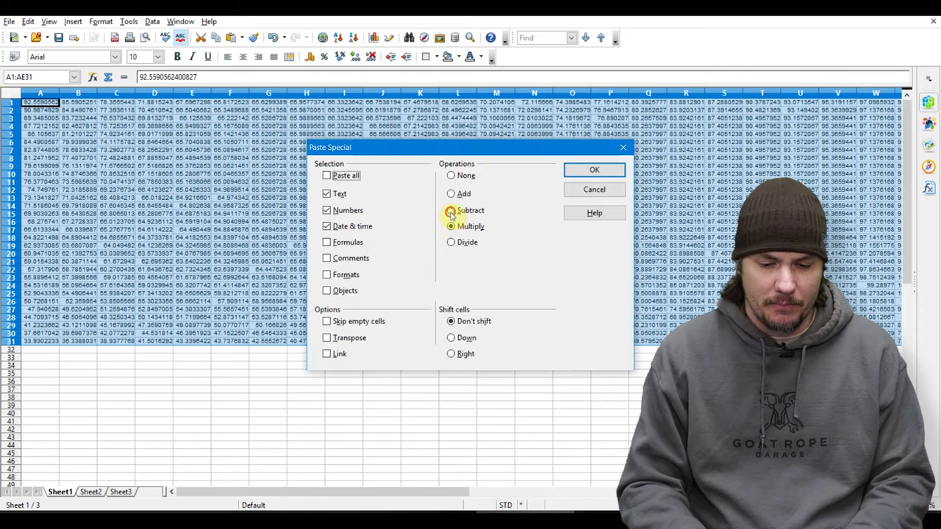
pyautogui.click(450, 211)
pyautogui.click(594, 170)
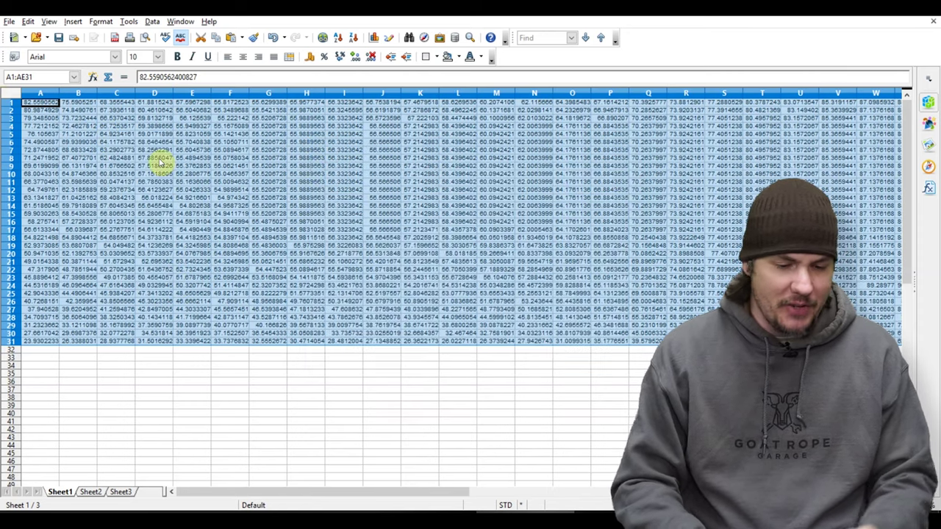
pyautogui.rightClick(33, 109)
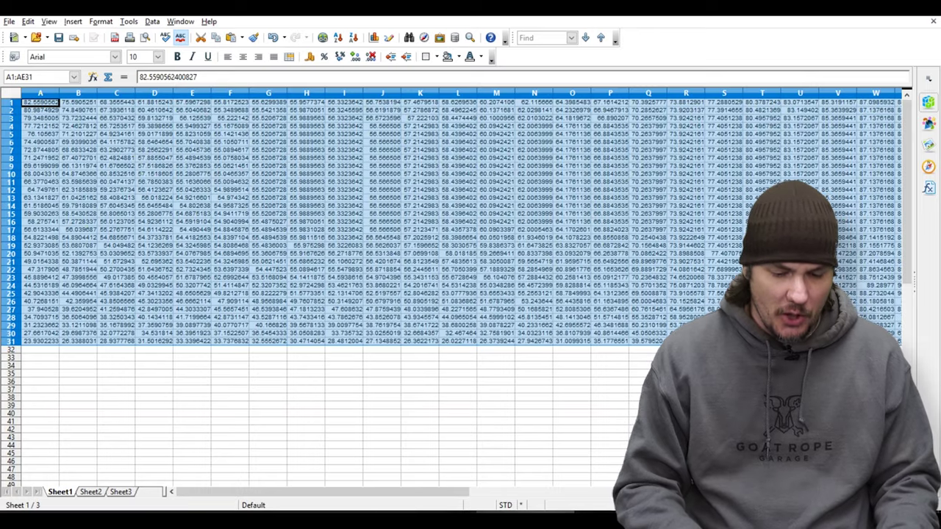
pyautogui.click(427, 512)
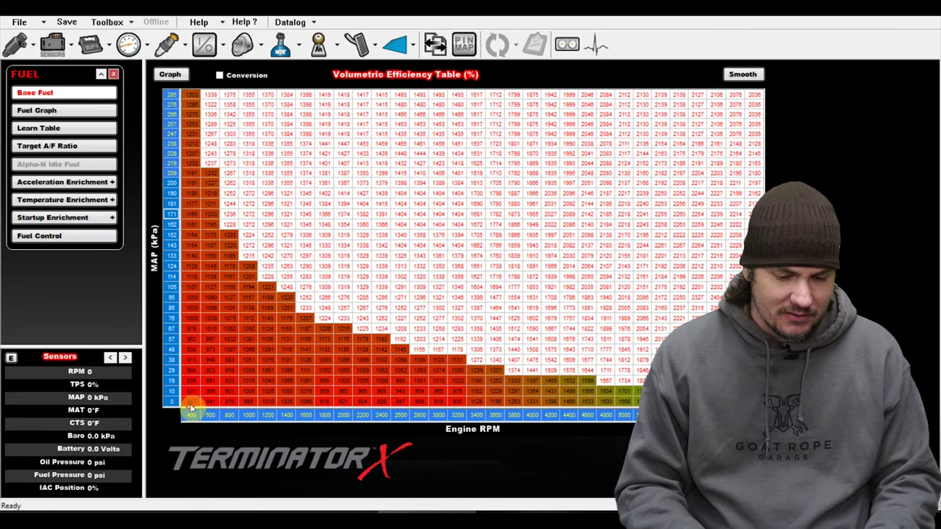
# Step: Paste the percentages over the whole Terminator X VE table, giving 82.6 at 400 rpm/285 kPa
pyautogui.moveTo(190, 404); pyautogui.dragTo(756, 98)
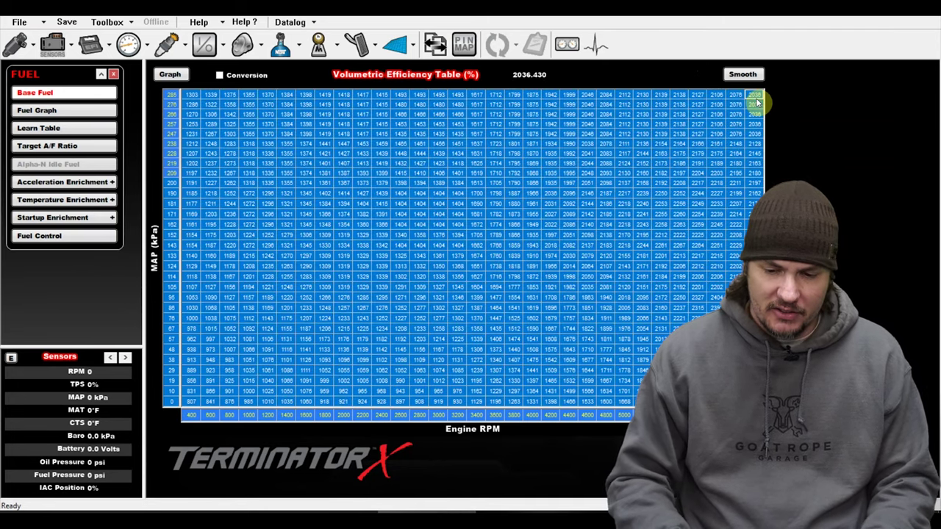
pyautogui.click(756, 98)
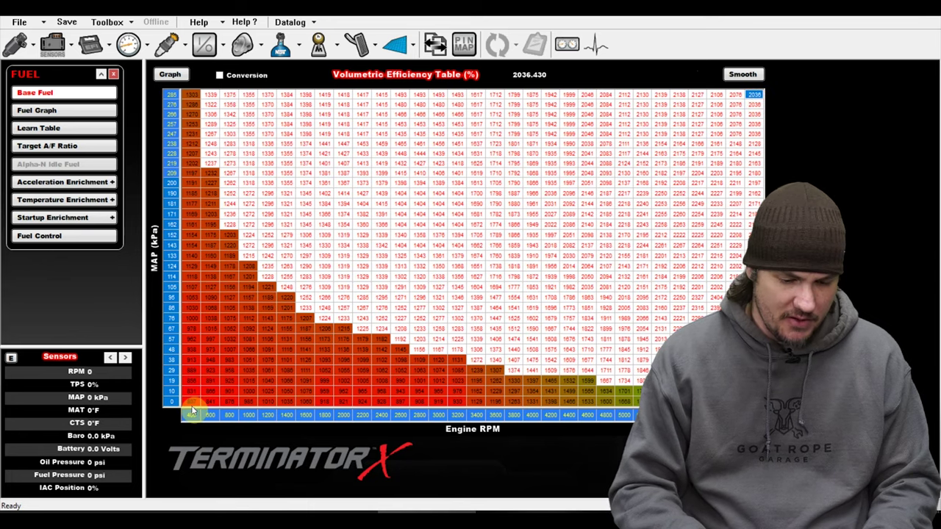
pyautogui.moveTo(191, 403); pyautogui.dragTo(757, 95)
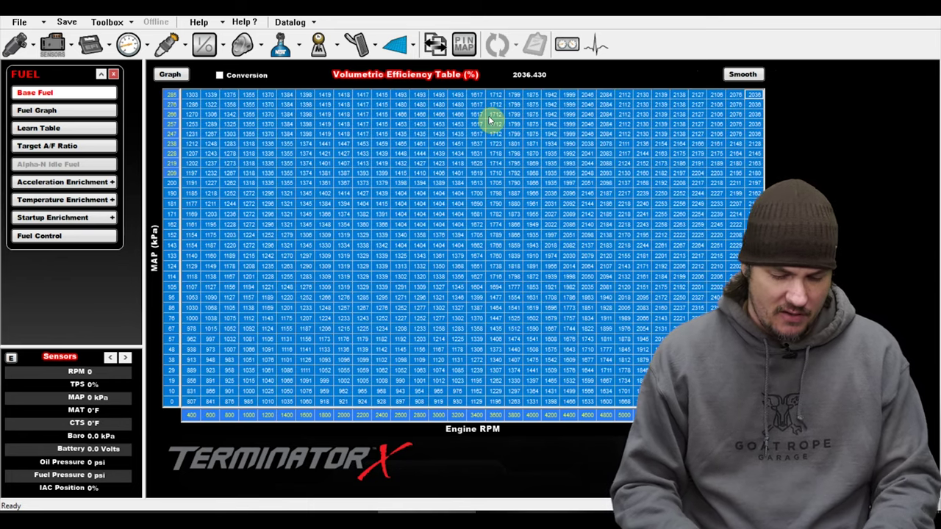
pyautogui.hotkey('ctrl', 'v')
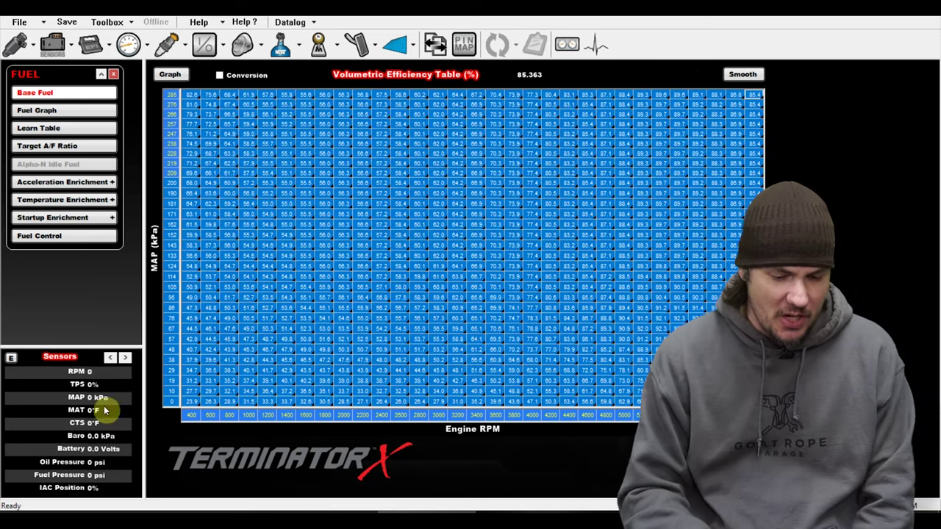
pyautogui.click(209, 401)
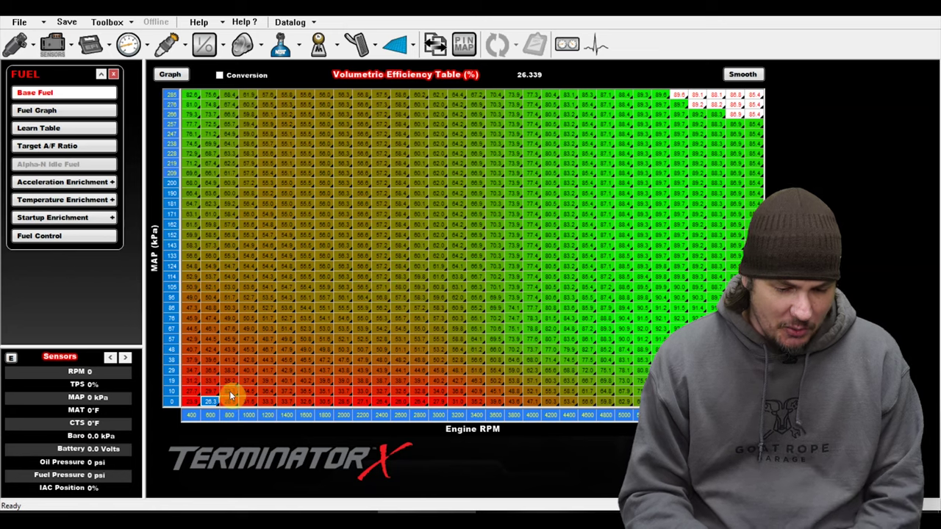
pyautogui.moveTo(230, 392); pyautogui.dragTo(219, 392)
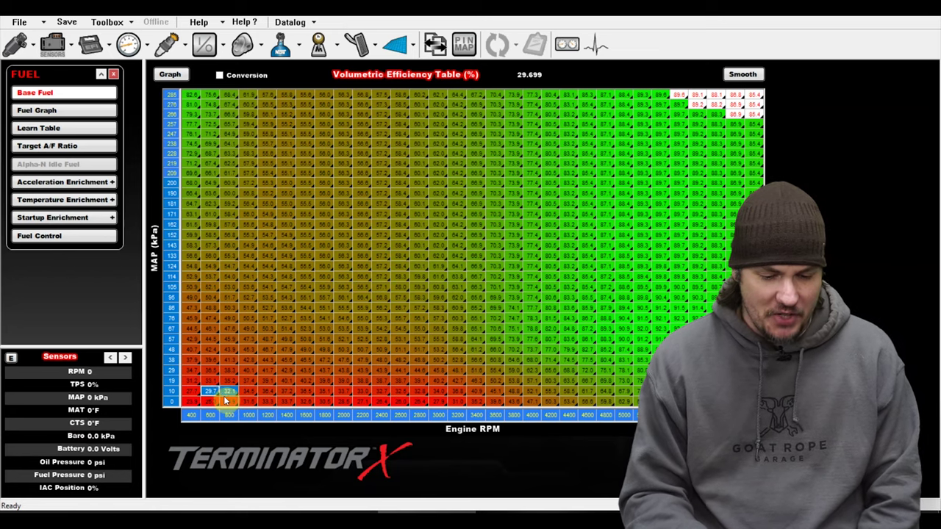
pyautogui.click(228, 392)
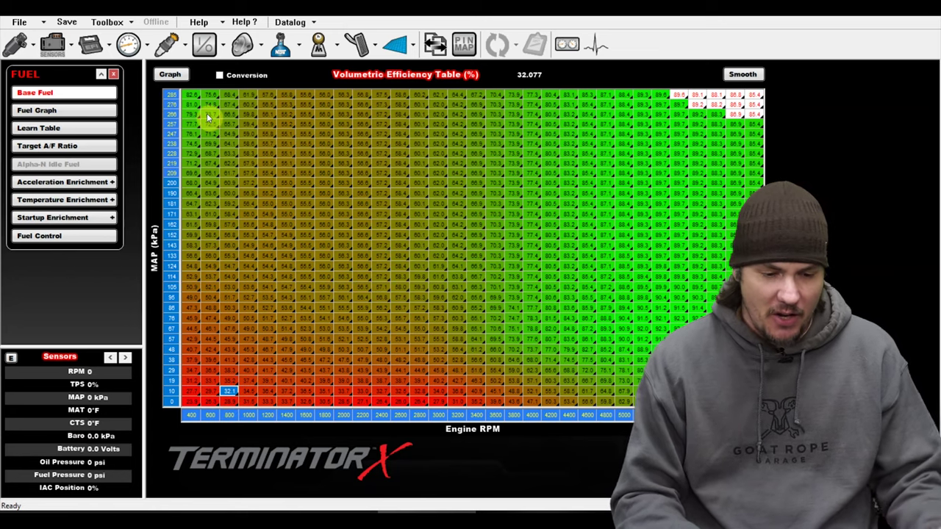
# Step: Open the Fuel Graph to plot the new VE percentages as a 3D surface
pyautogui.click(81, 111)
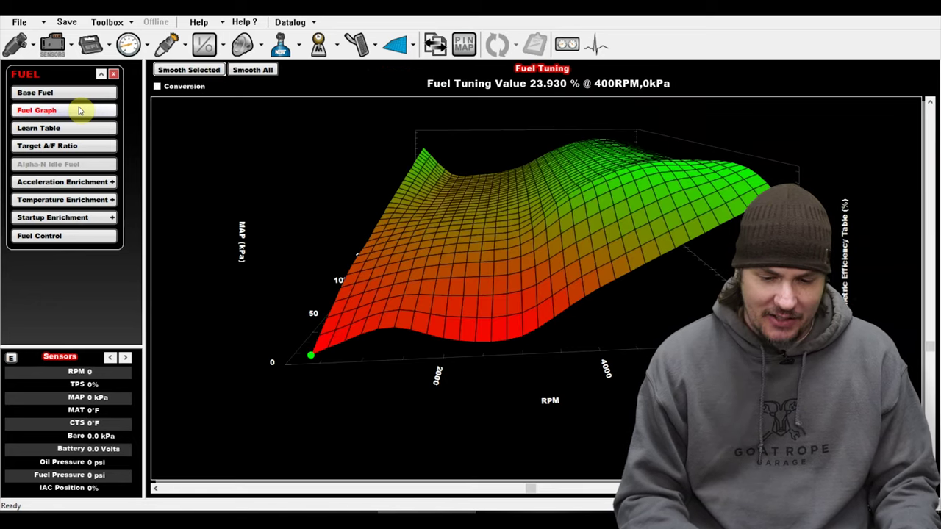